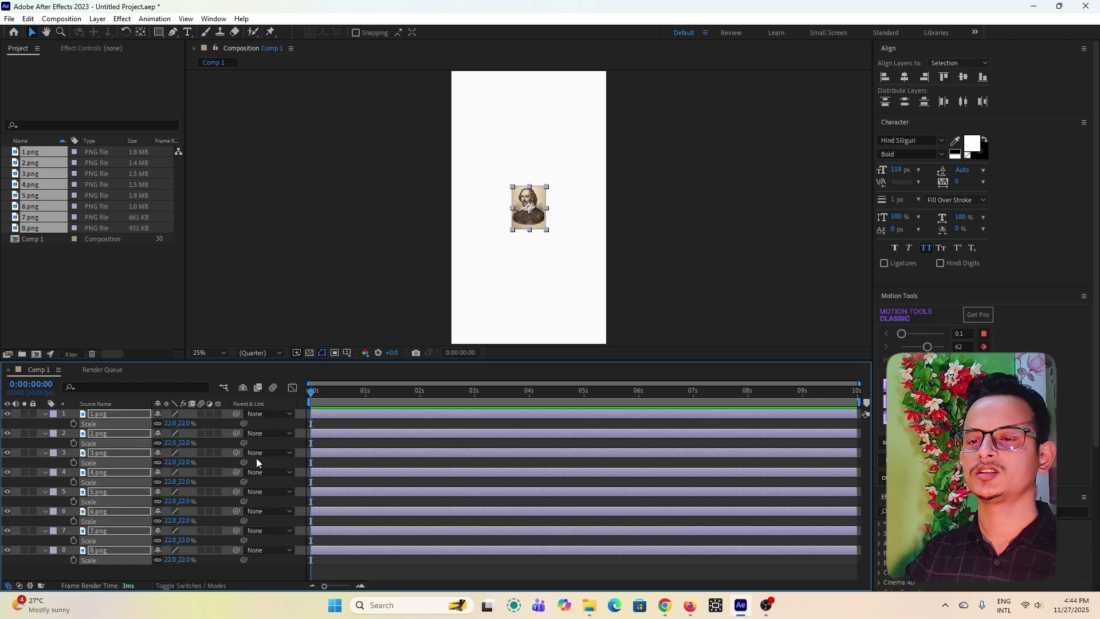
left_click(412, 344)
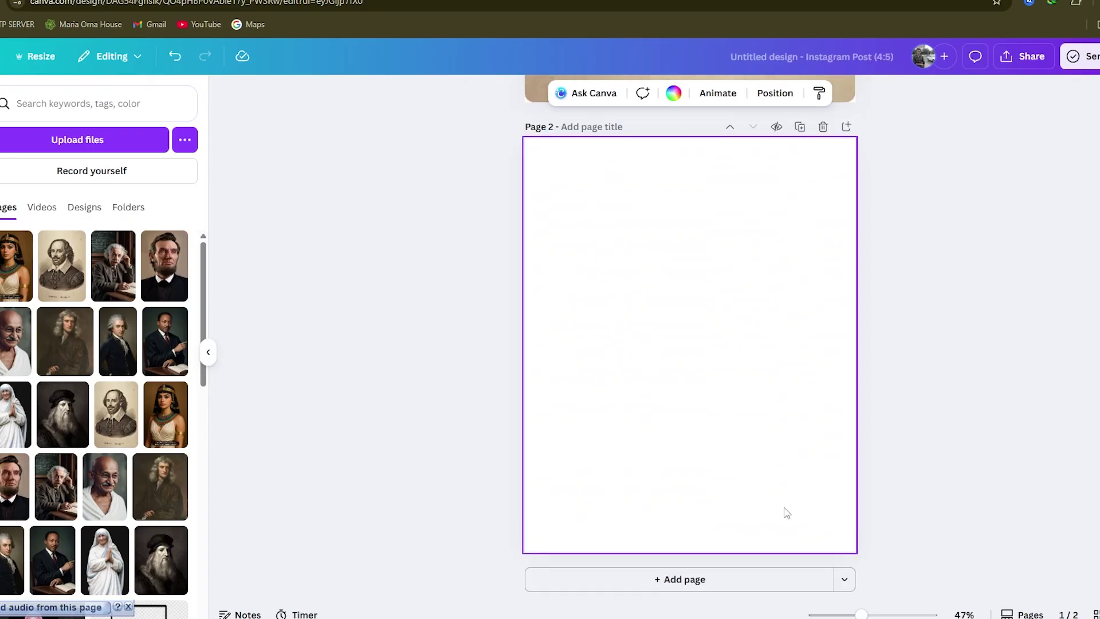
Step: Switch to Canva, add the portrait with the chalkboard to page 2, and enlarge and adjust it until it fills the page
left_click(113, 265)
left_click_drag(685, 290, 611, 231)
left_click_drag(742, 479, 810, 525)
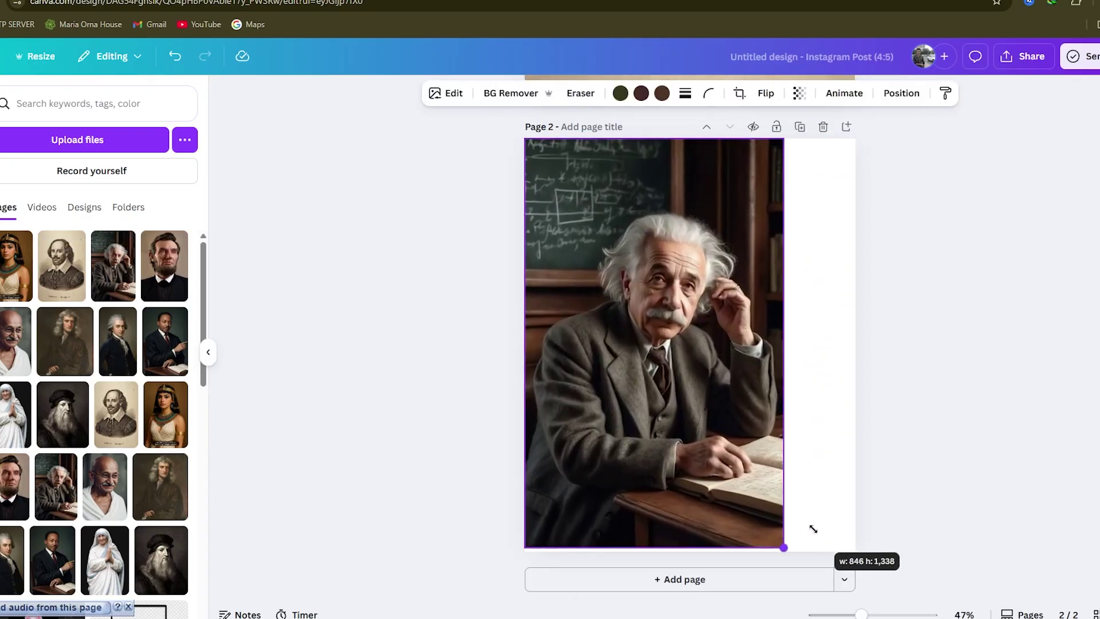
left_click_drag(815, 343, 857, 348)
left_click(709, 93)
left_click_drag(634, 146, 733, 145)
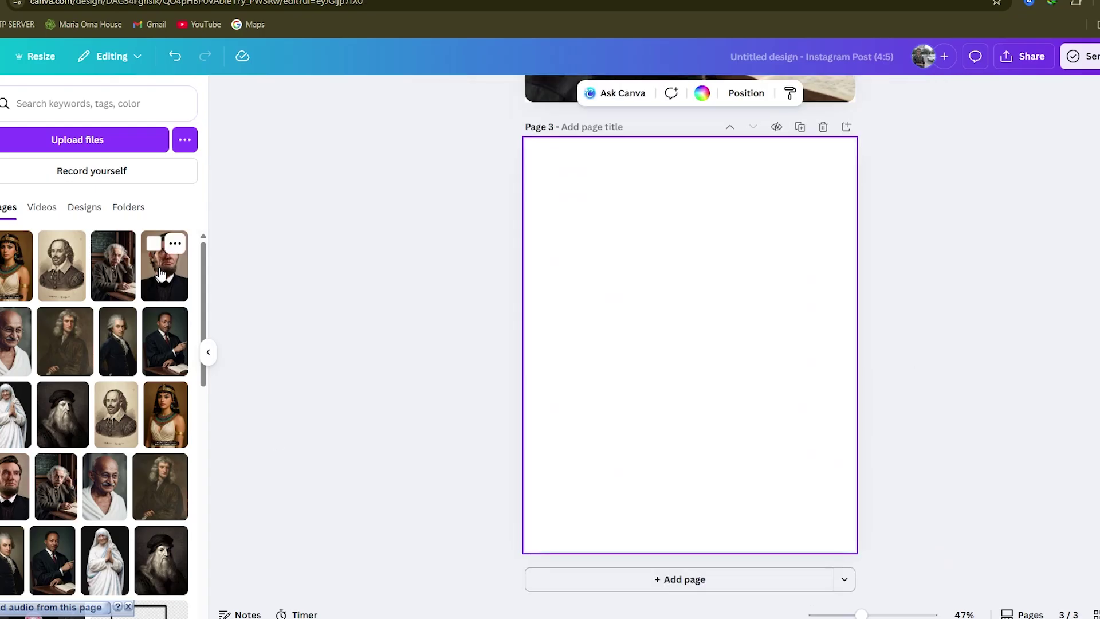
Step: Add the portrait of the bearded man in the bow tie to page 3 and move it to the page's upper-left corner
left_click(161, 275)
left_click_drag(629, 265, 577, 211)
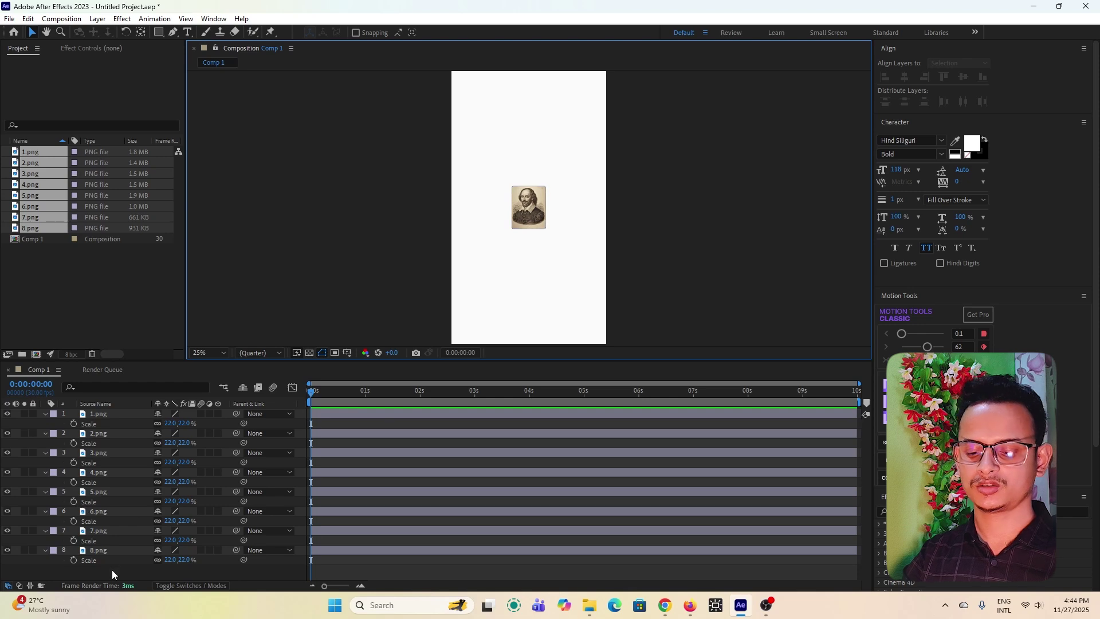
Step: Switch to After Effects, move all eight image layers together to the right of the composition's centre, and hide their Scale properties
key("ctrl+a")
left_click_drag(536, 225, 587, 229)
key("s")
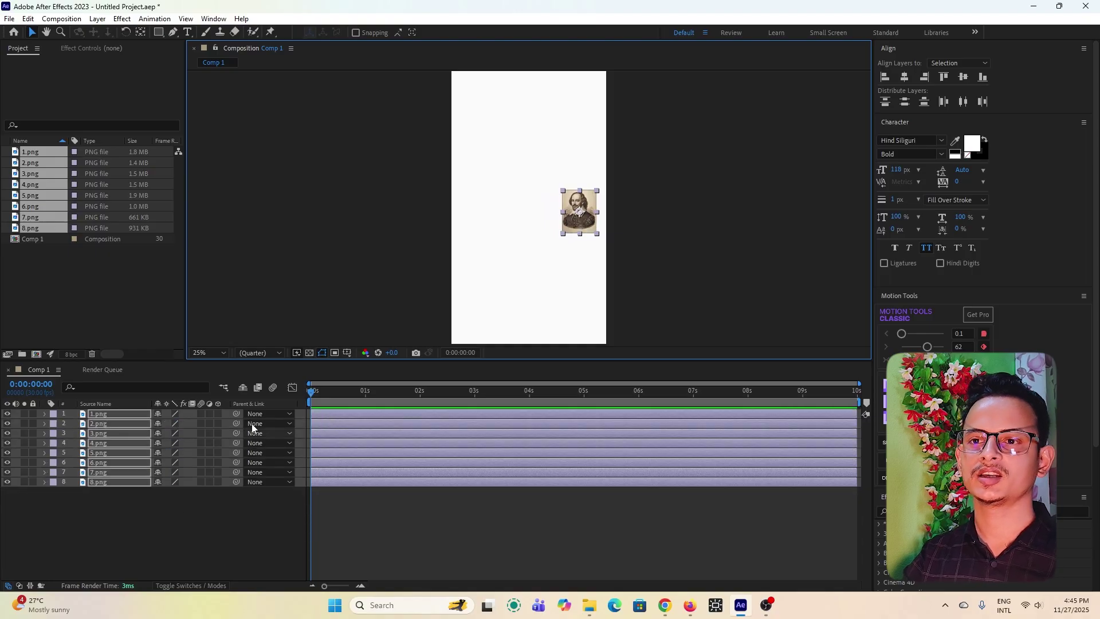
Step: Add a null object to the composition, show its Rotation property, and parent the 1.png layer to it
right_click(226, 508)
mouse_move(266, 367)
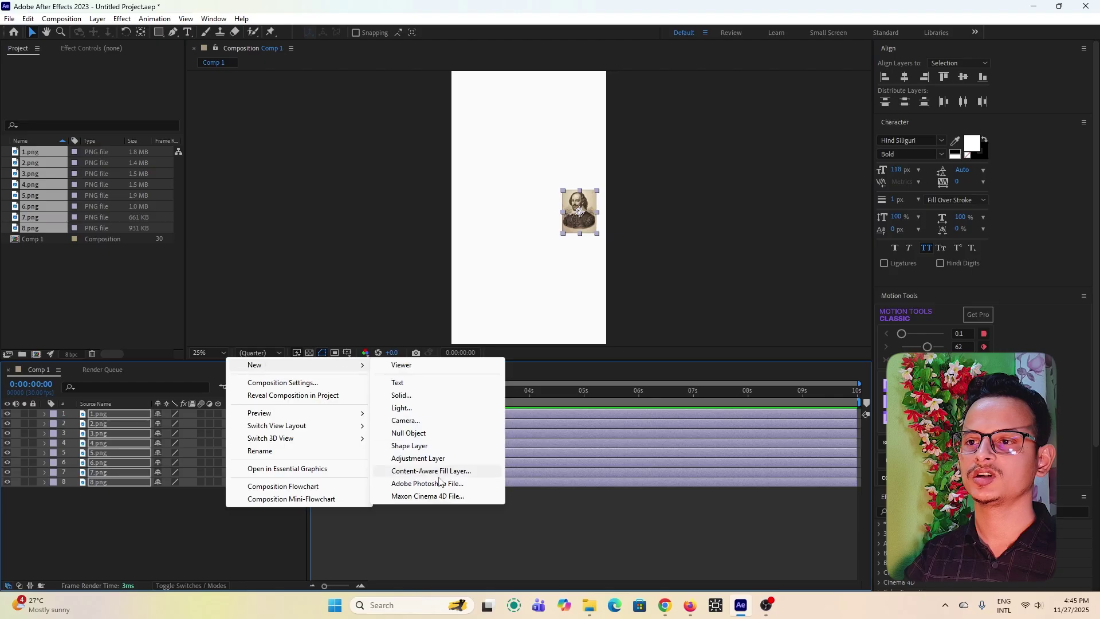
left_click(409, 433)
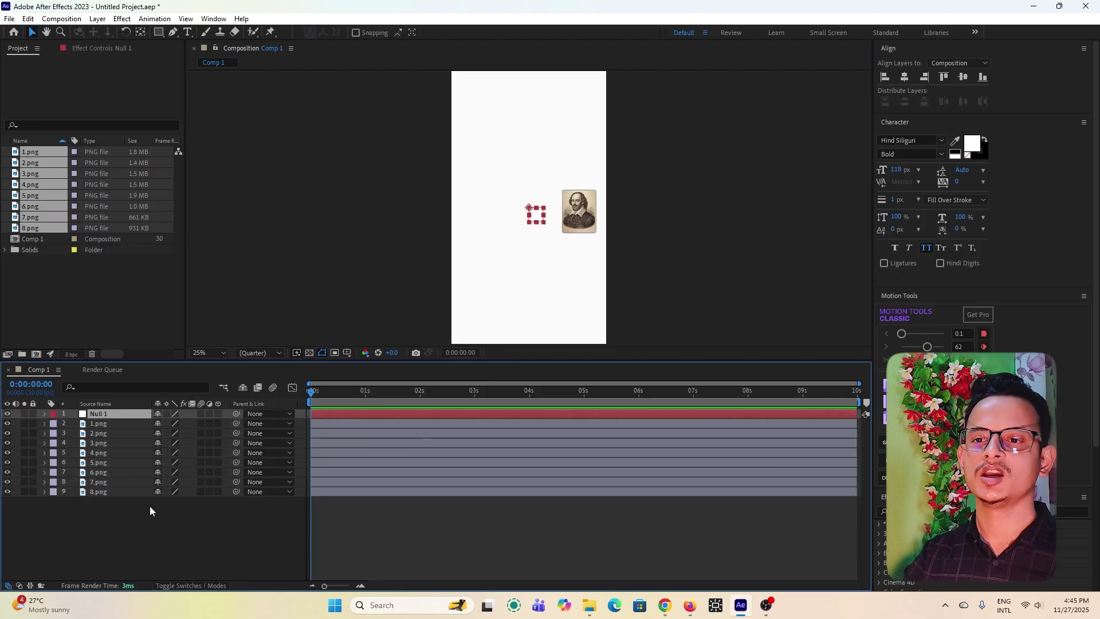
key("r")
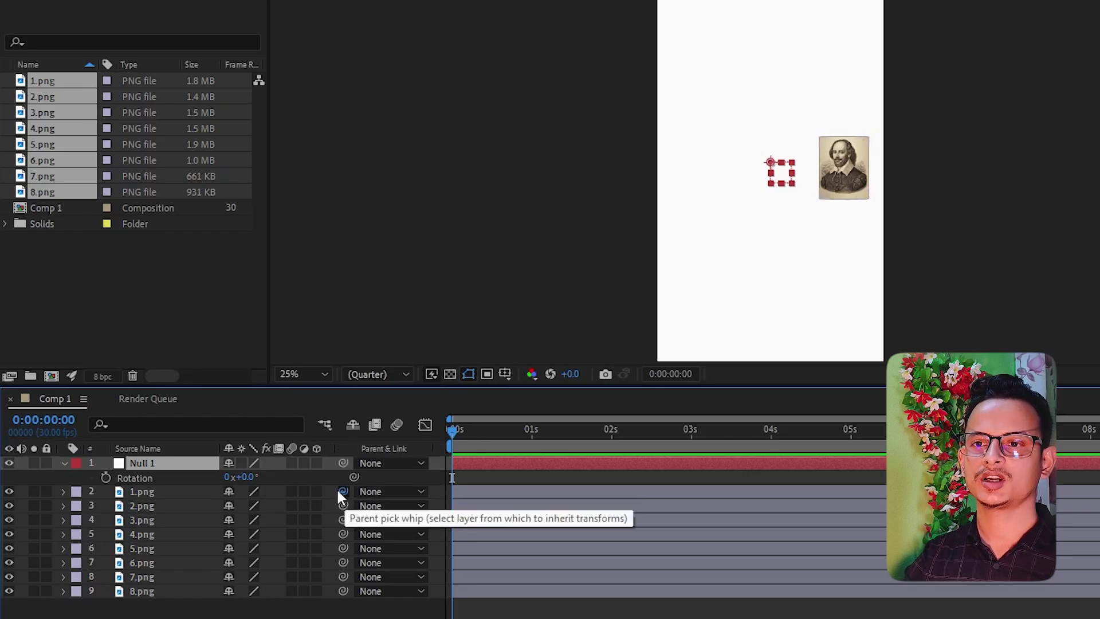
left_click_drag(221, 475, 181, 467)
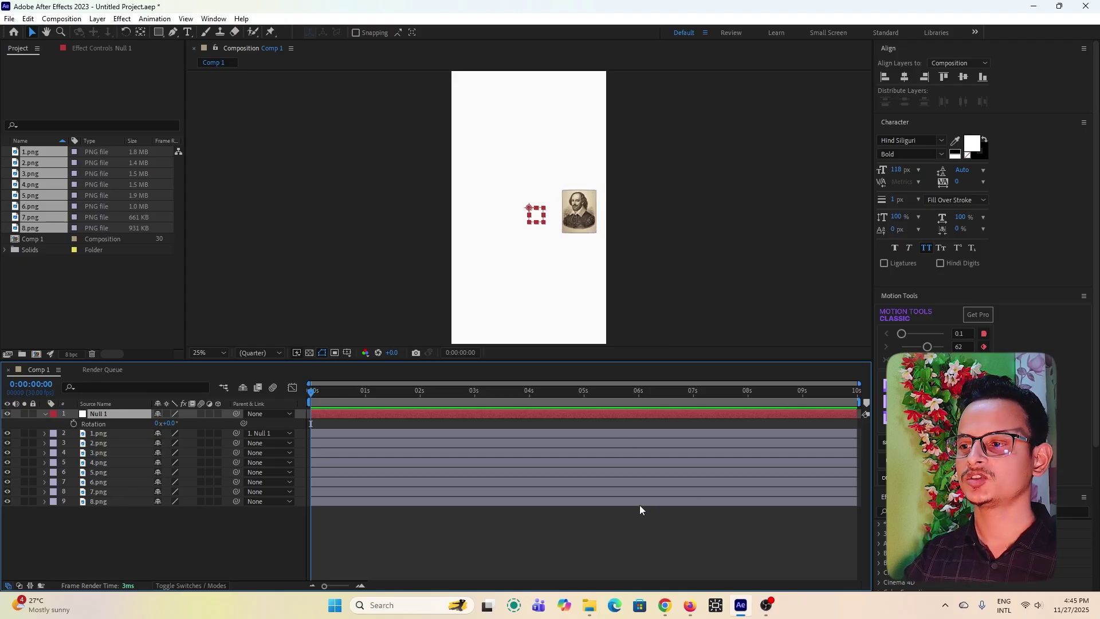
Step: Open Calculator, divide 360 by 8 to get the rotation increment, and return to the composition
left_click(335, 605)
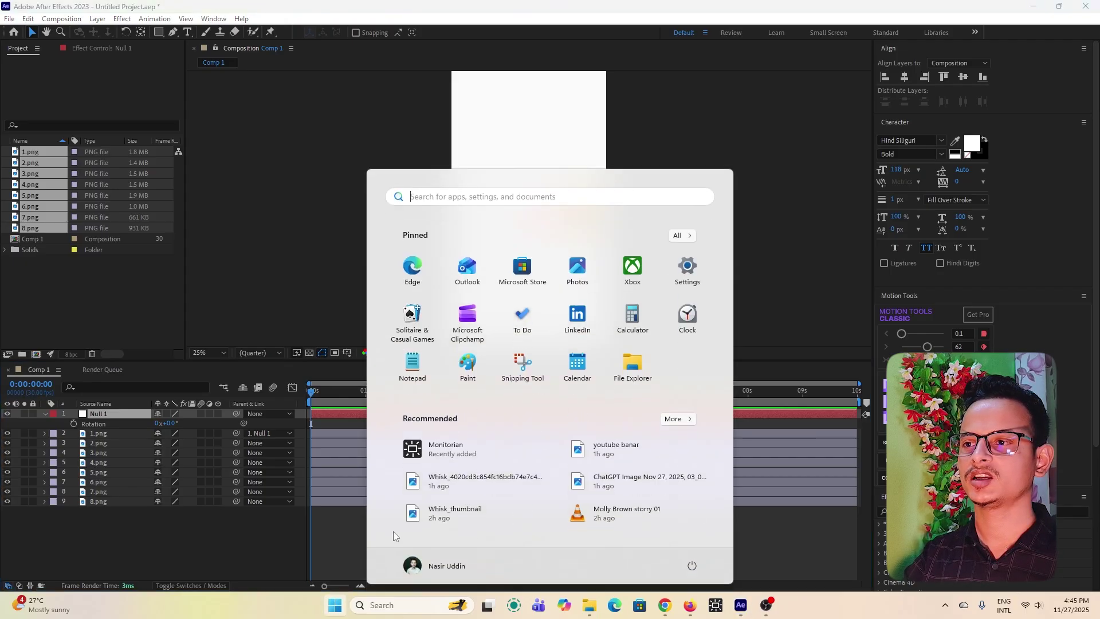
left_click(632, 323)
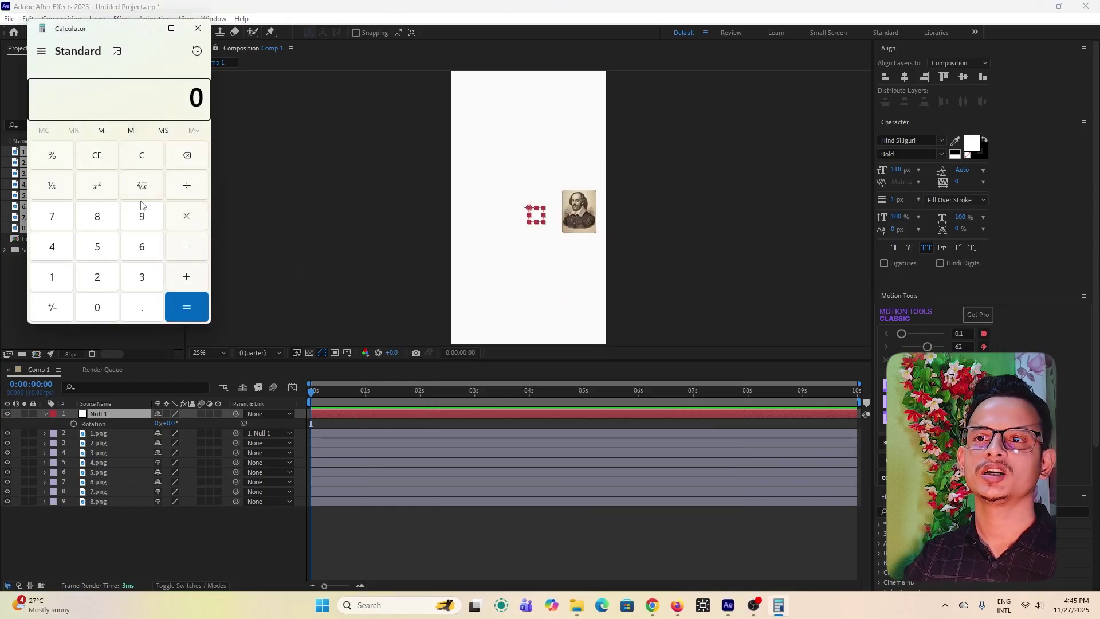
left_click(144, 276)
left_click(142, 256)
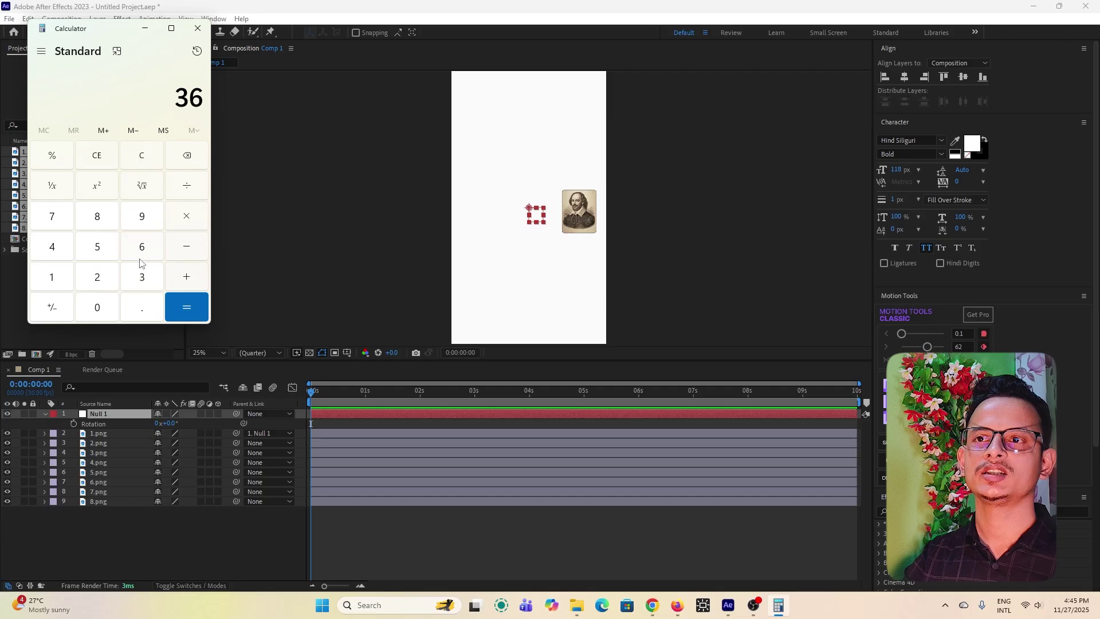
left_click(104, 313)
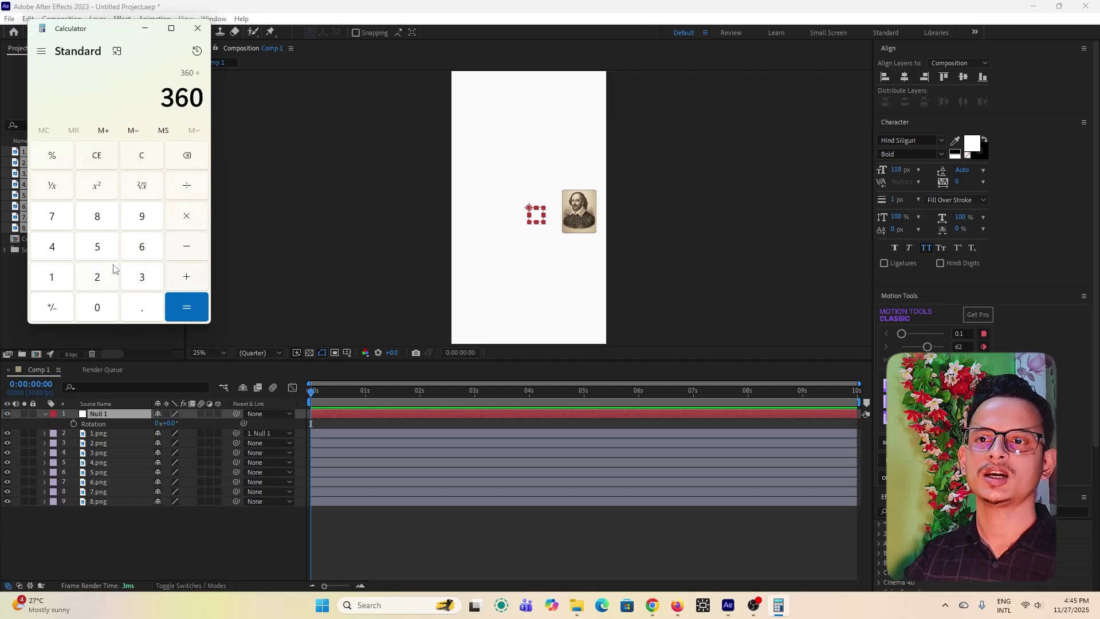
left_click(98, 224)
left_click(192, 307)
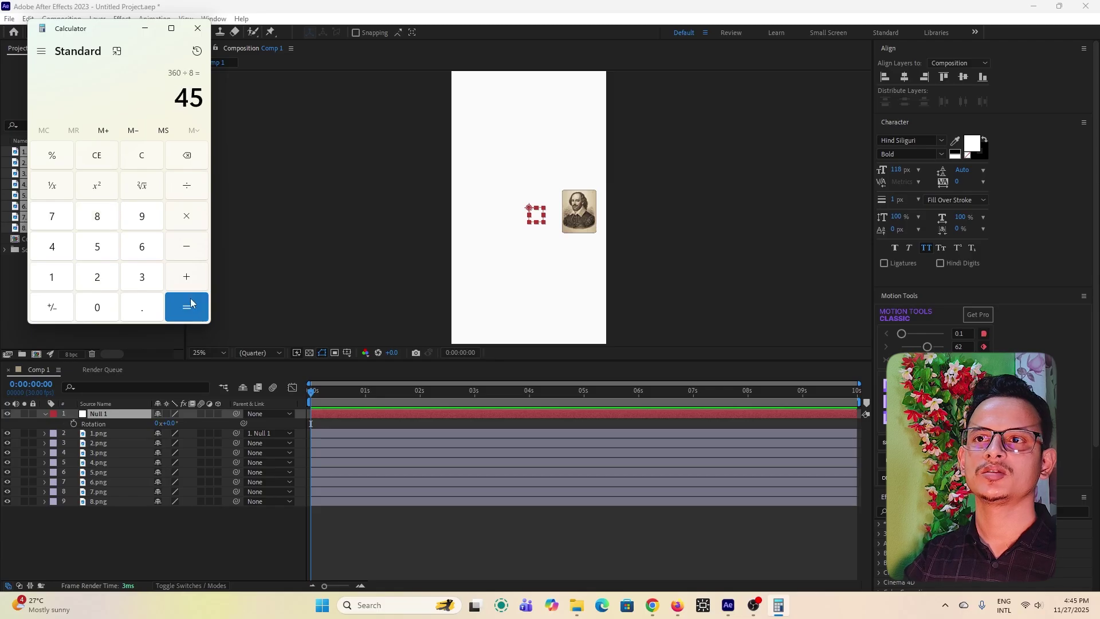
left_click(146, 29)
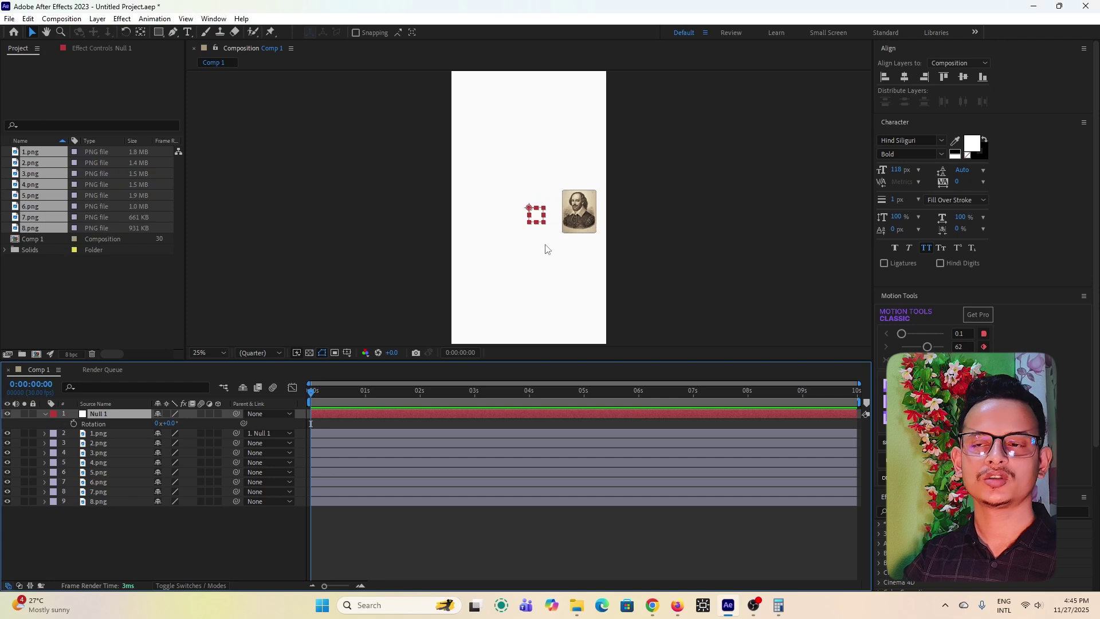
Step: Set the rotation of Null 1 to 45°
left_click(169, 424)
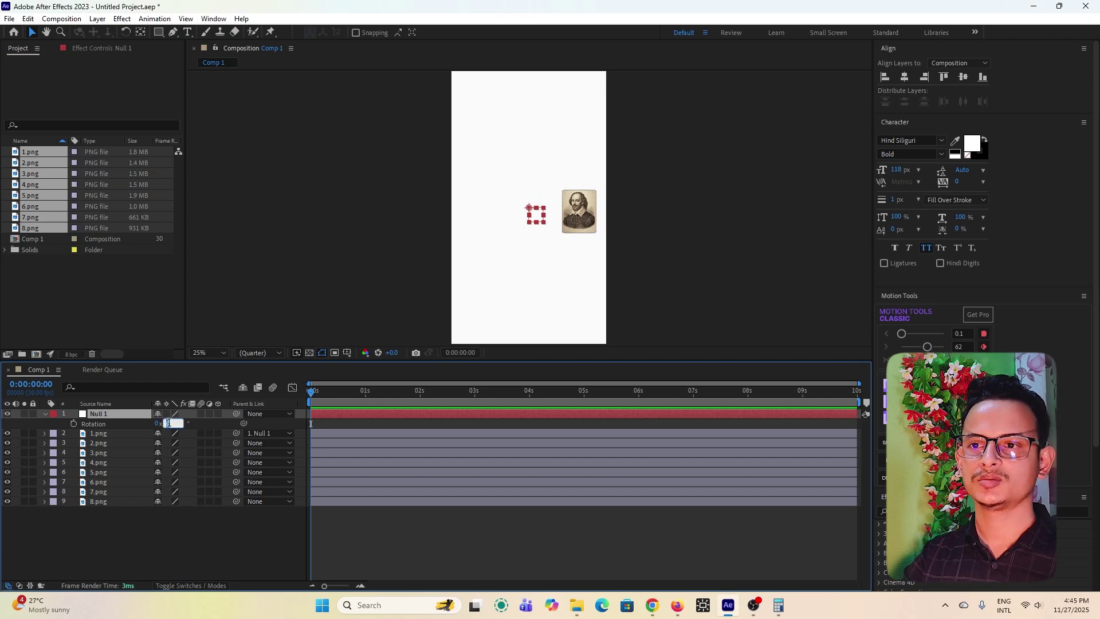
type("45")
left_click(187, 525)
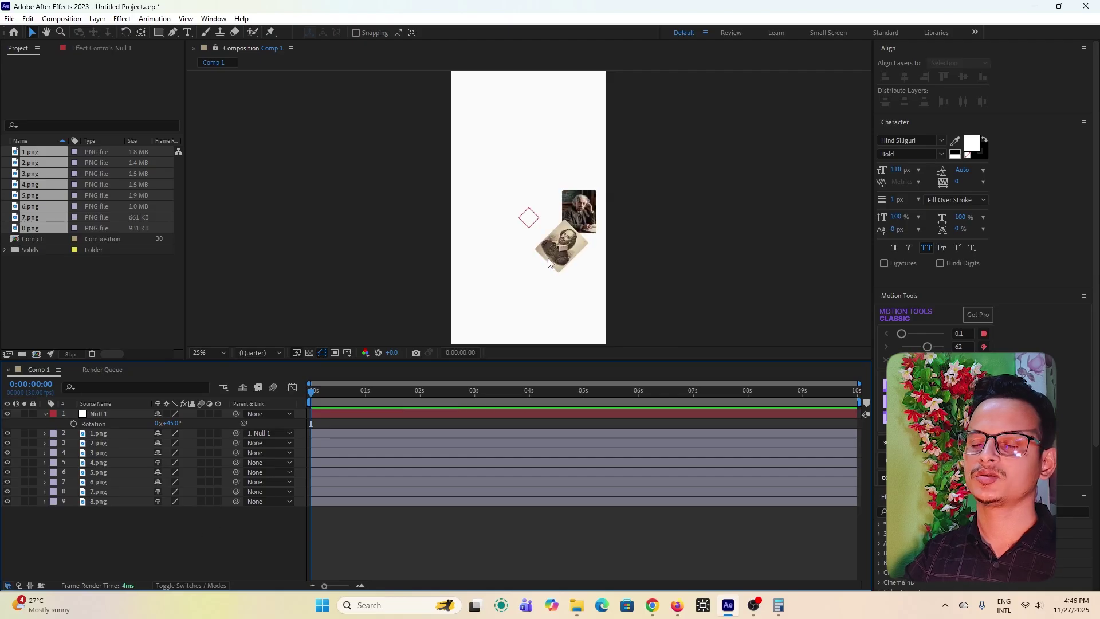
Step: Parent the 2.png layer to Null 1 and set the null's rotation to 90°
left_click(98, 442)
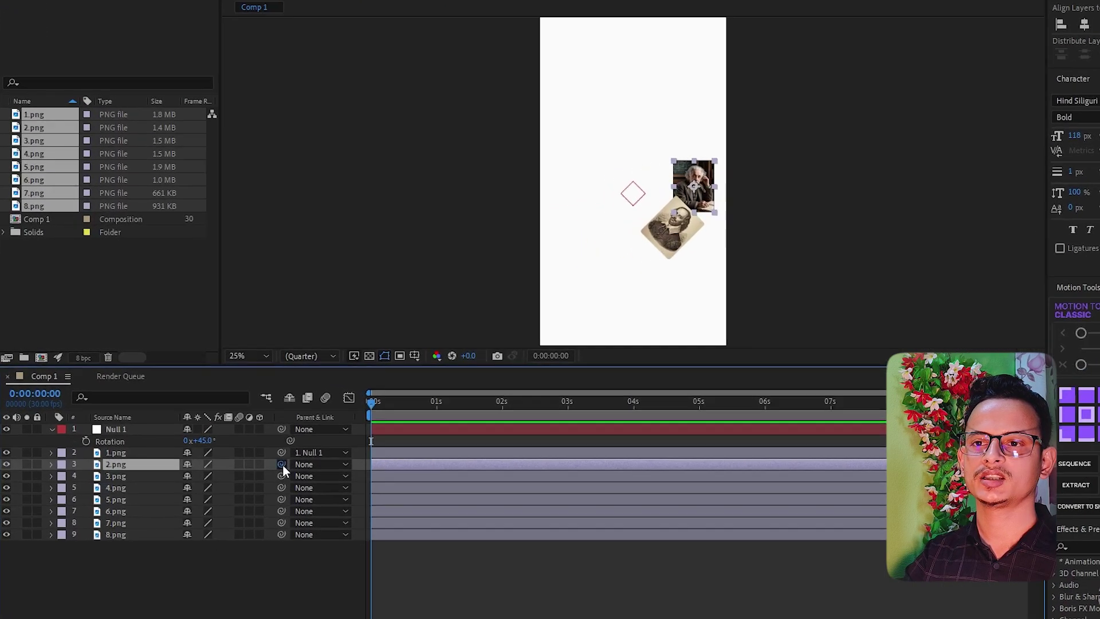
left_click_drag(236, 443, 109, 413)
left_click_drag(146, 445, 146, 445)
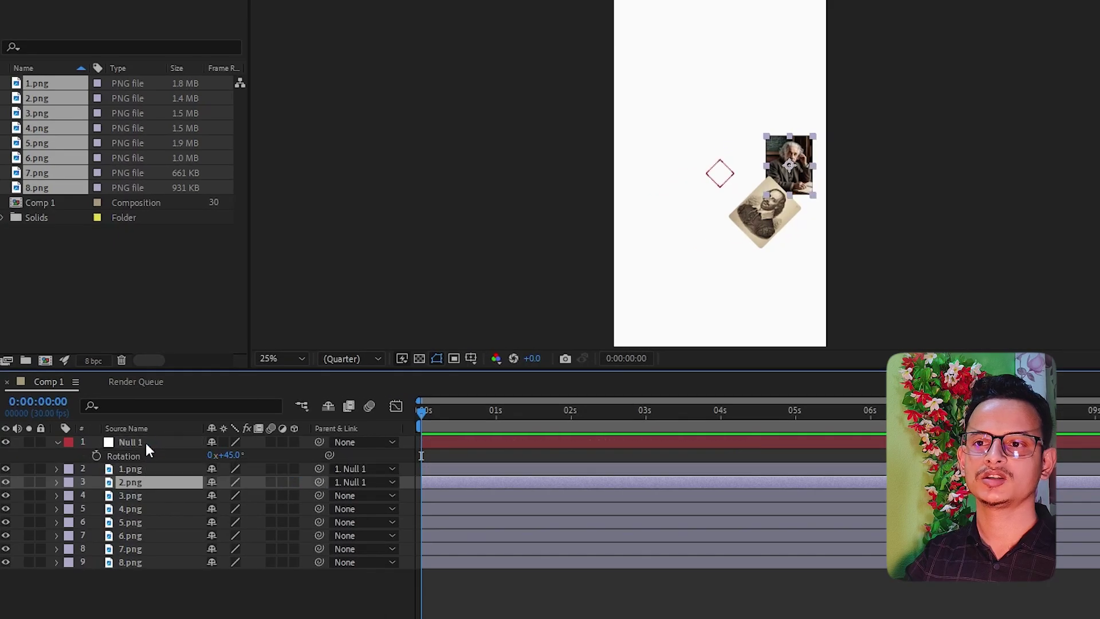
left_click(232, 455)
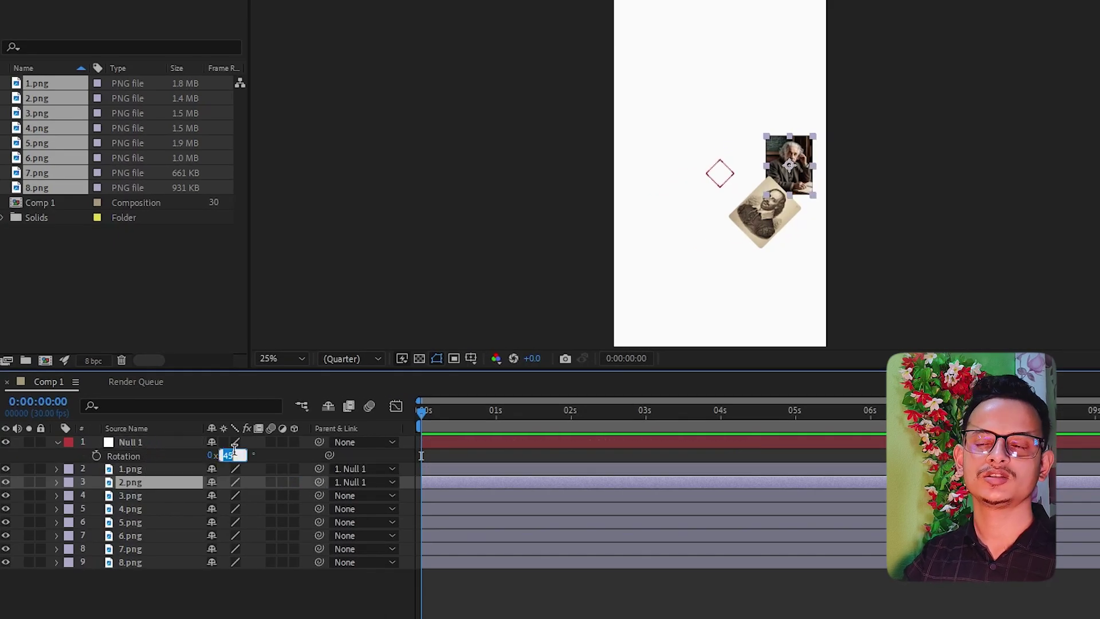
type("90")
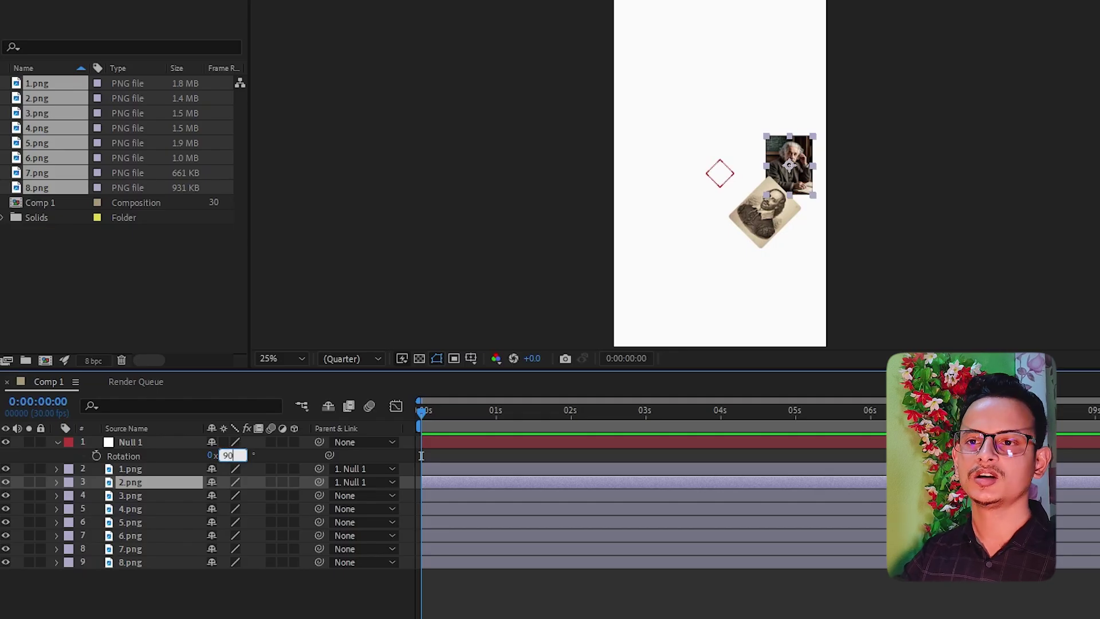
left_click(238, 583)
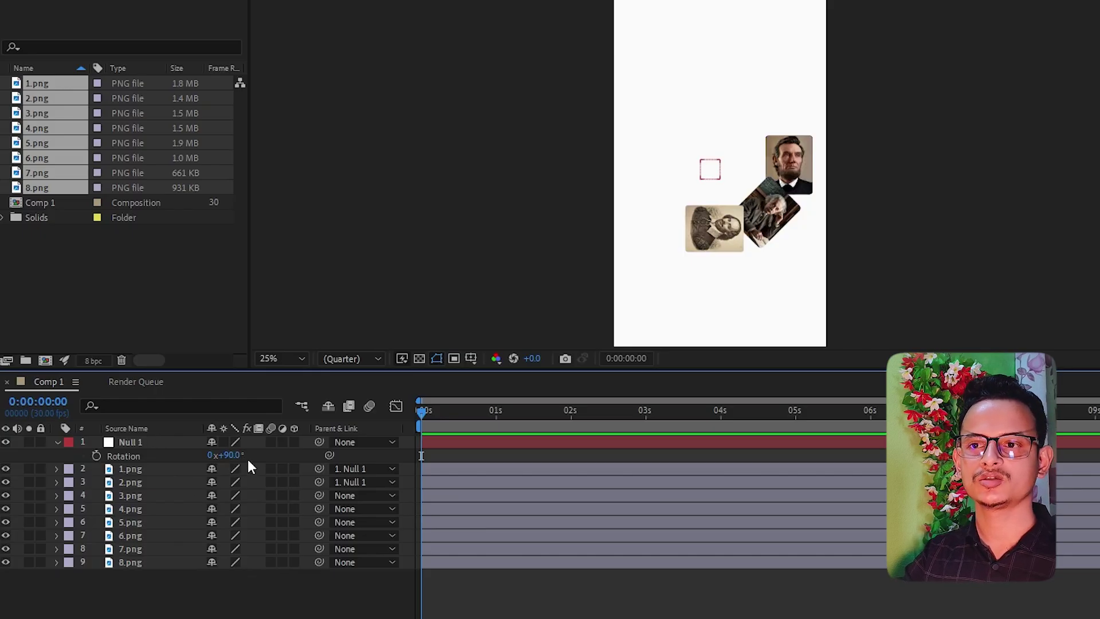
Step: Parent layers 3.png to 8.png to Null 1 one by one, rotating the null in 45° increments up to 1x+0.0°, and collapse its properties
left_click(232, 456)
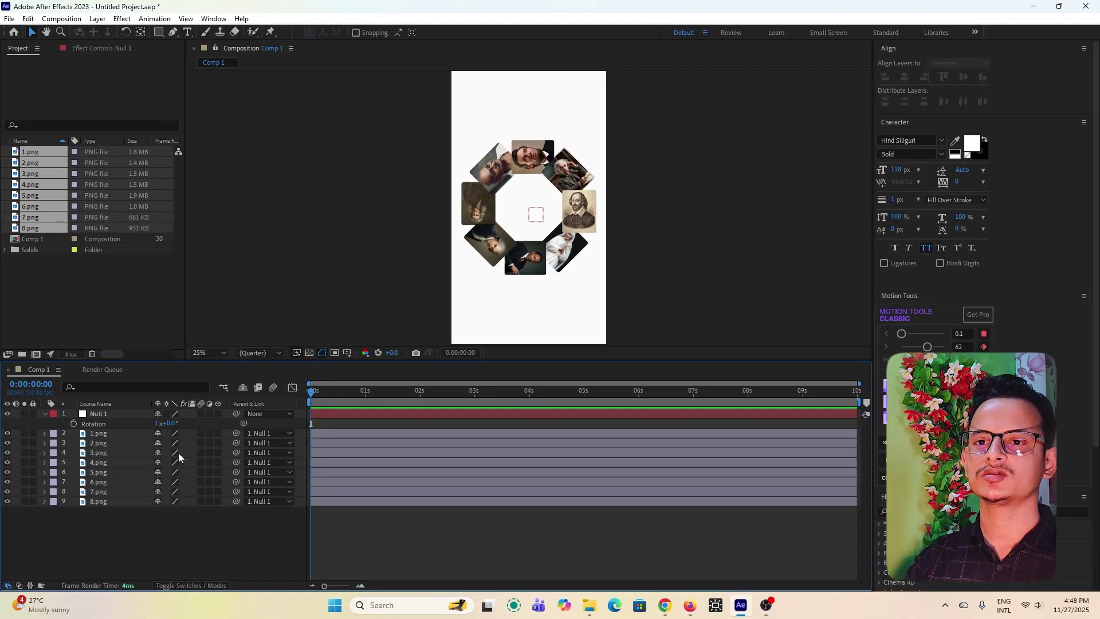
left_click(44, 413)
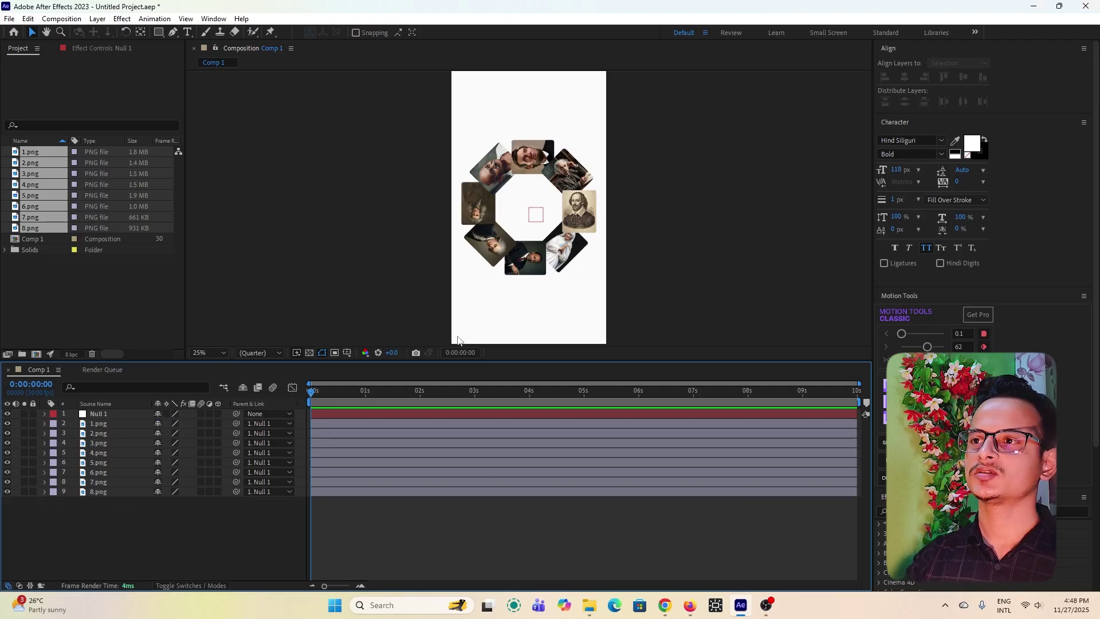
Step: Set the rotation of layers 1.png to 8.png to 0° so every image stands upright, and hide their Rotation properties
left_click_drag(105, 486, 115, 428)
key("r")
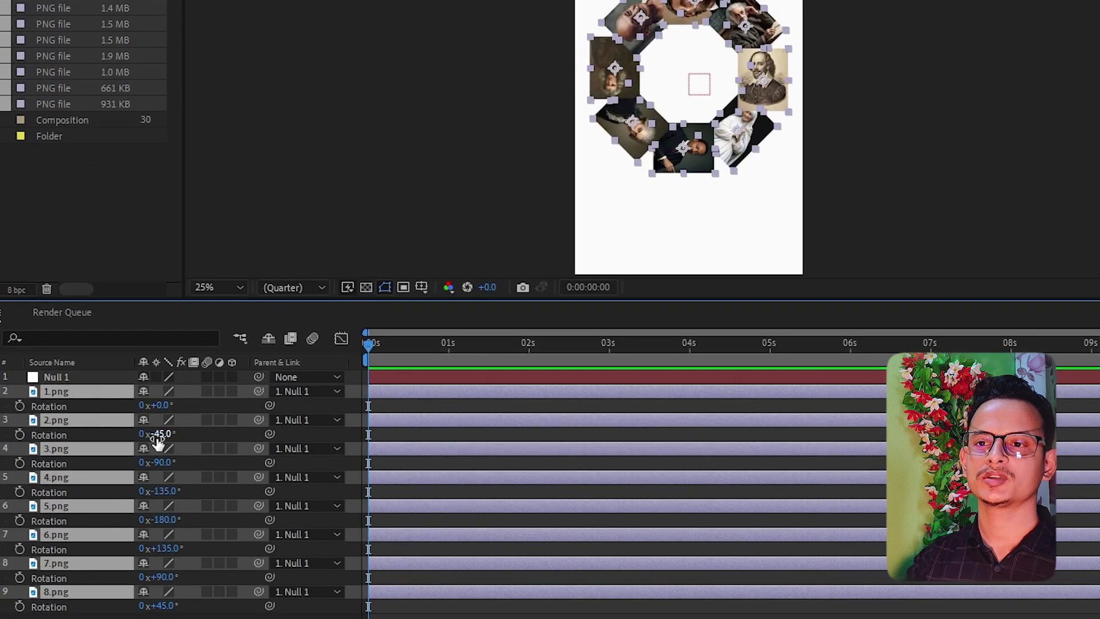
left_click(161, 434)
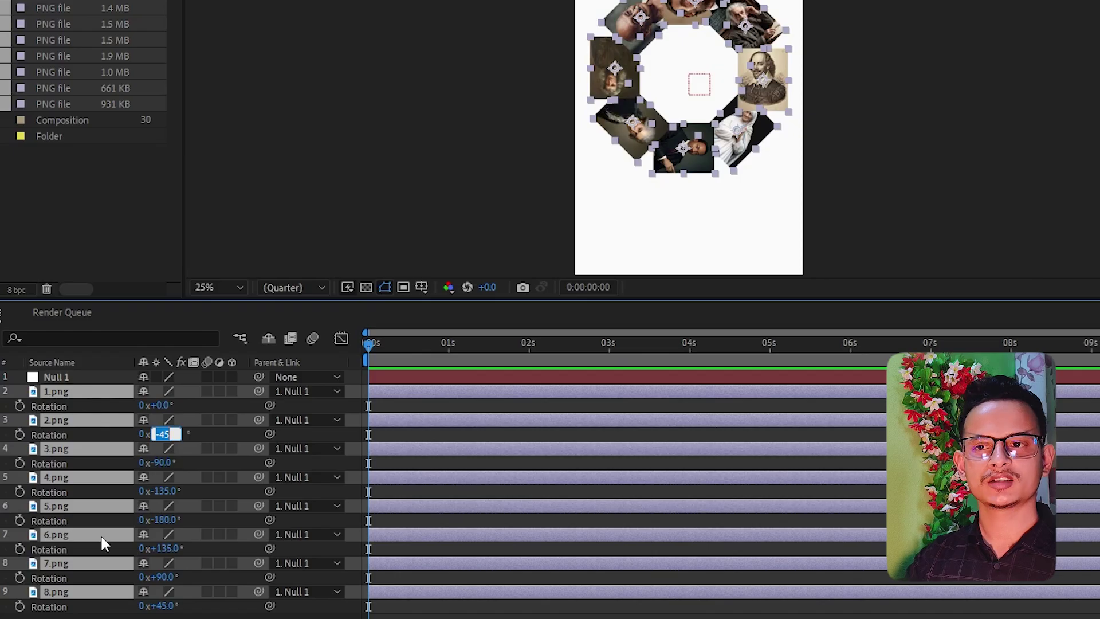
type("0")
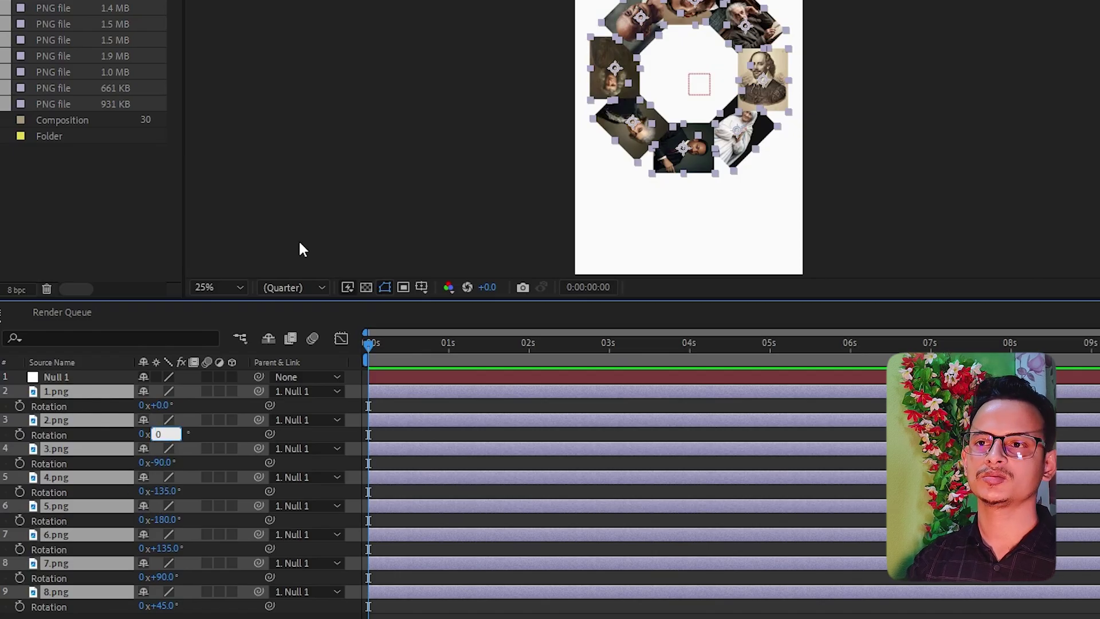
left_click(339, 190)
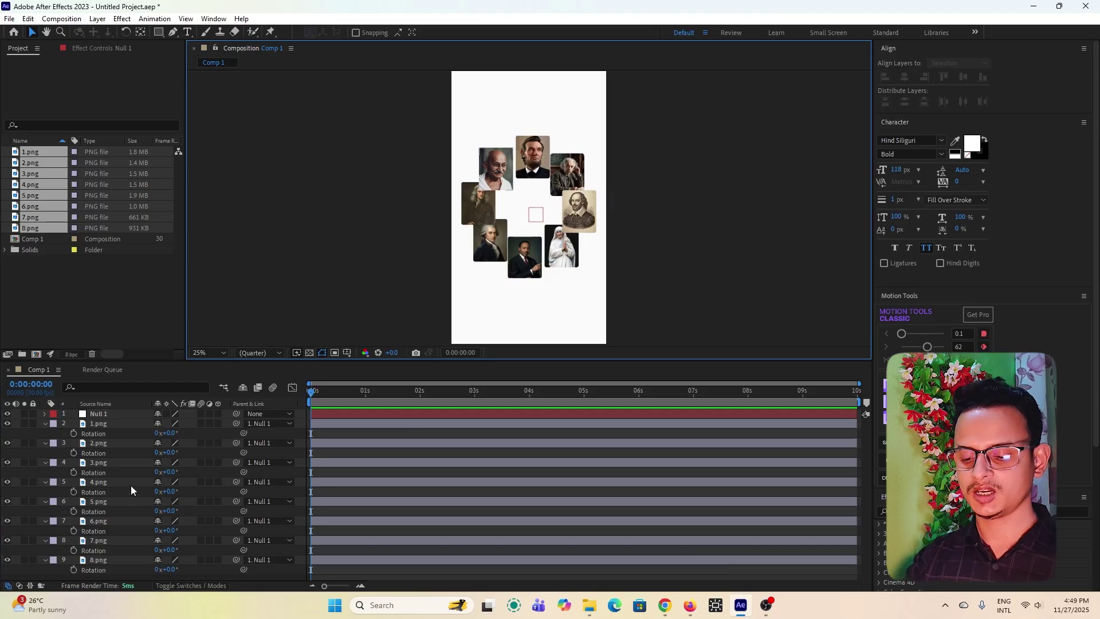
key("r")
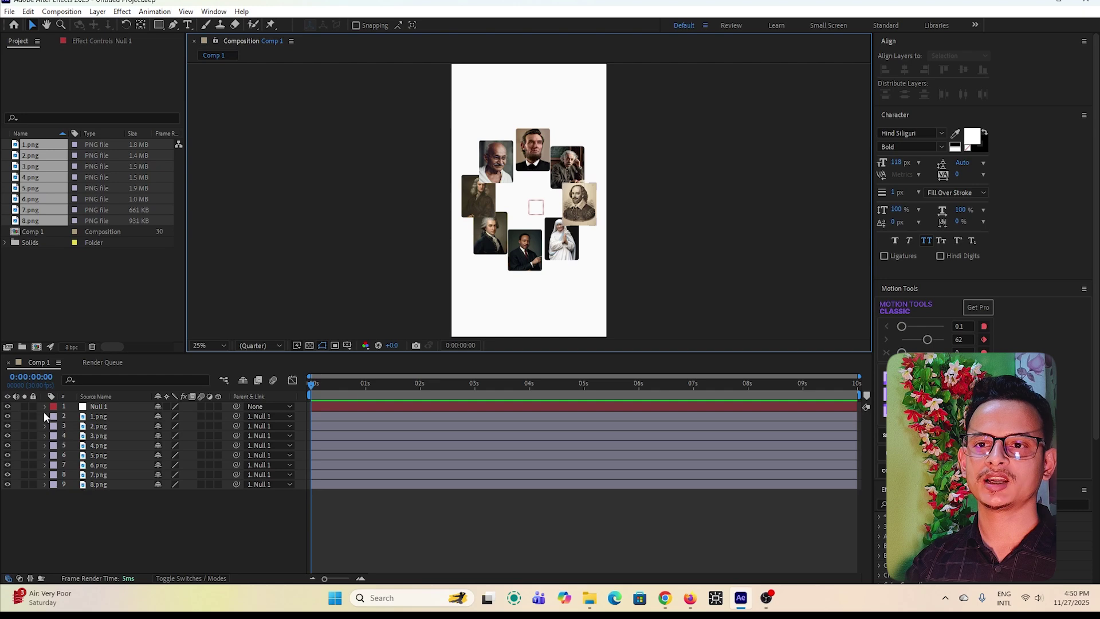
key("r")
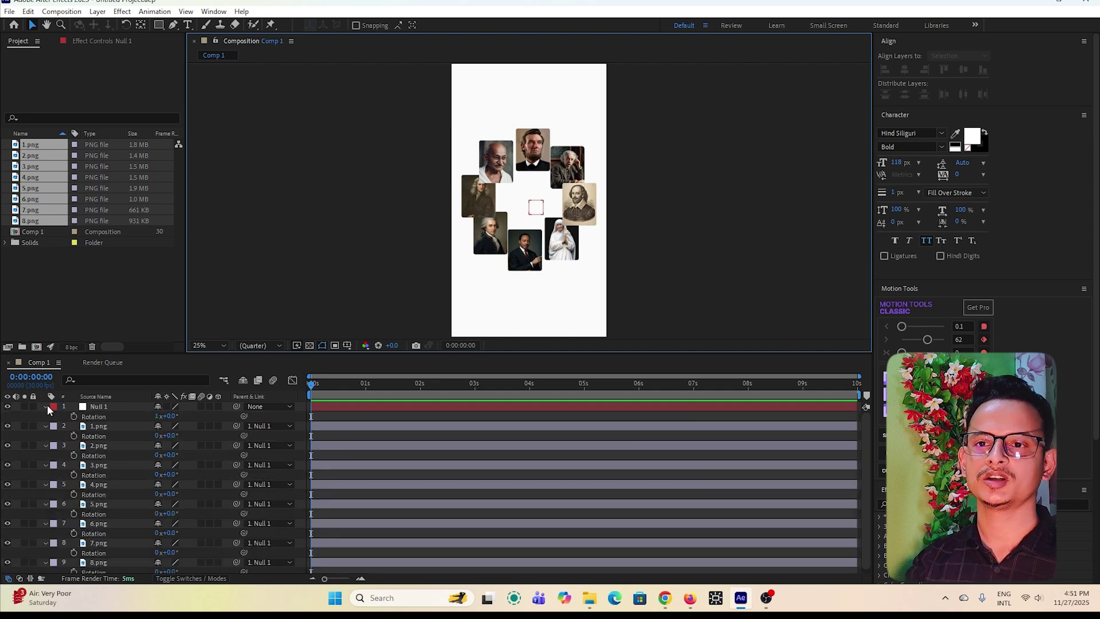
left_click(46, 405)
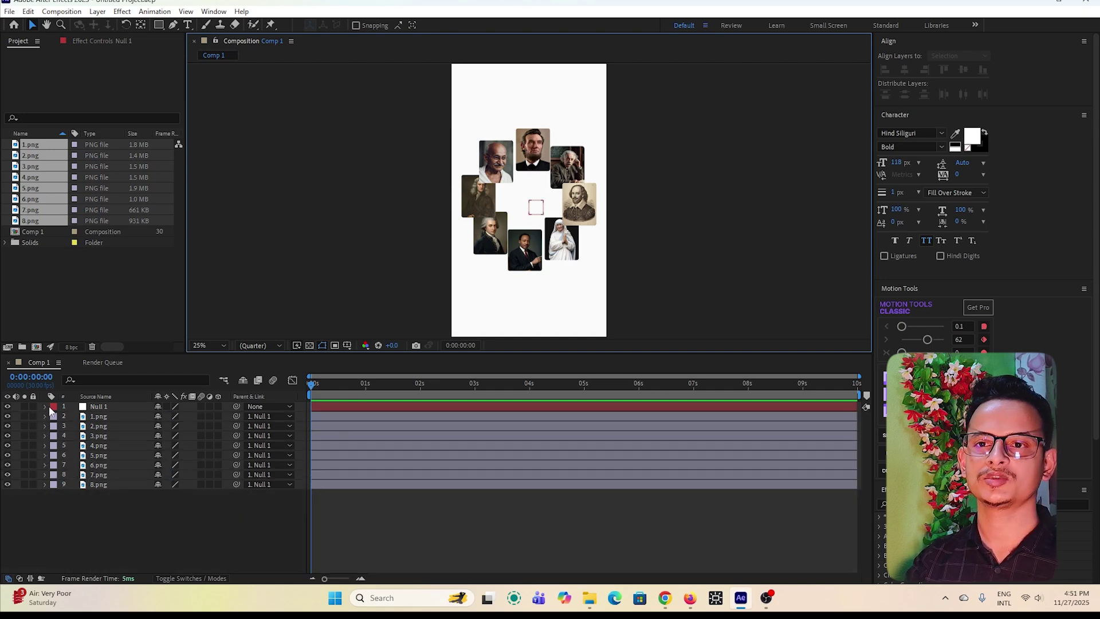
Step: Keyframe the rotation of Null 1 at 0x+0.0° at the start of the timeline and move the current time to 0:00:05:00
left_click(118, 405)
key("t")
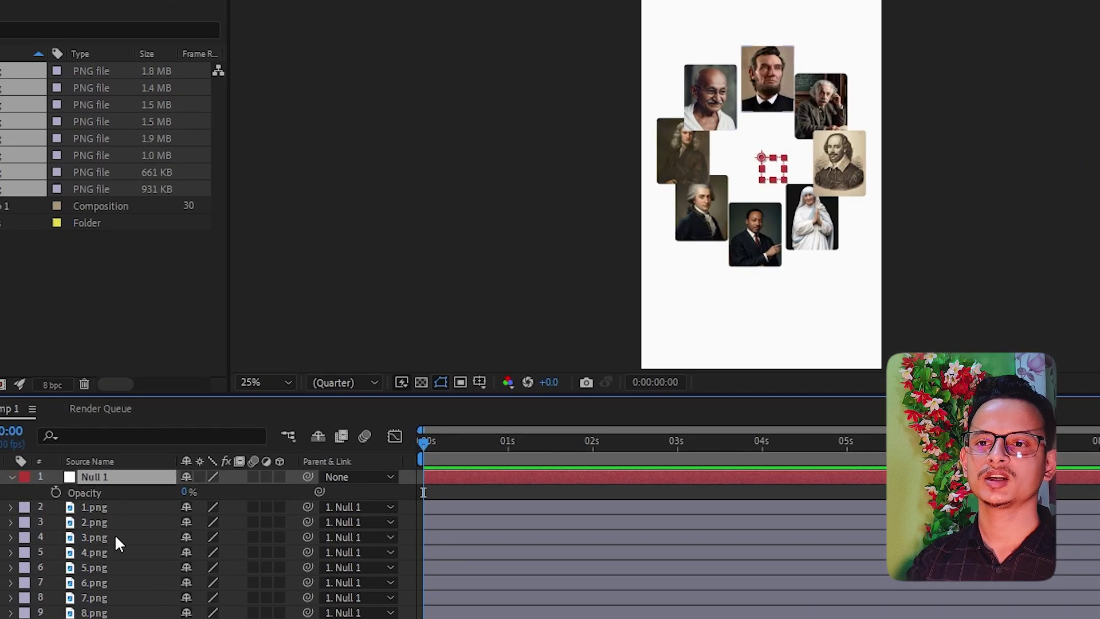
key("r")
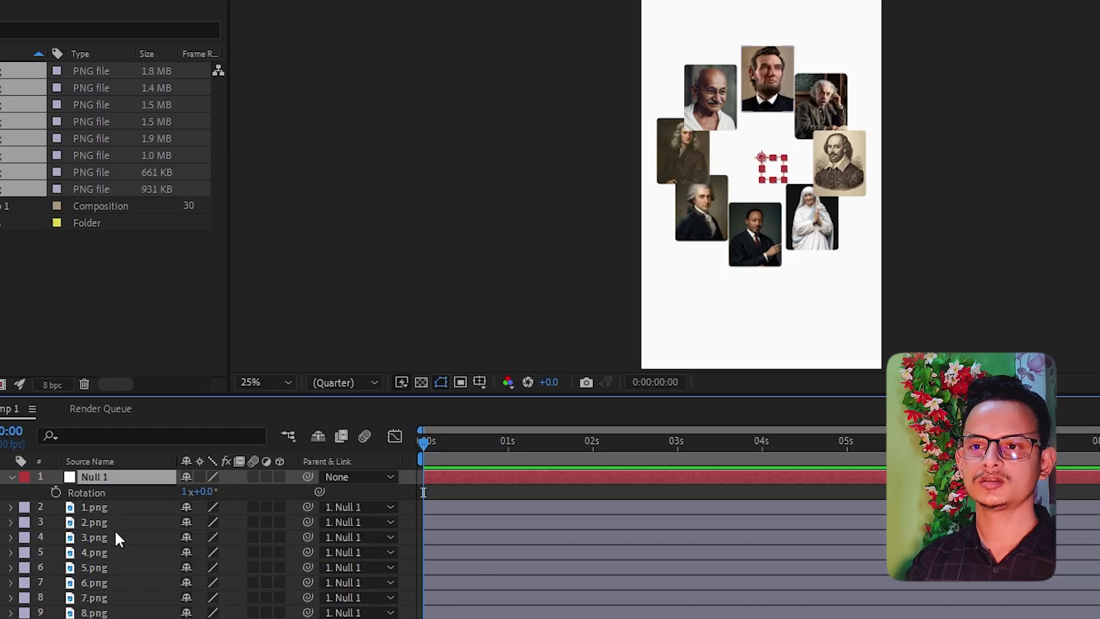
left_click(55, 491)
left_click(185, 491)
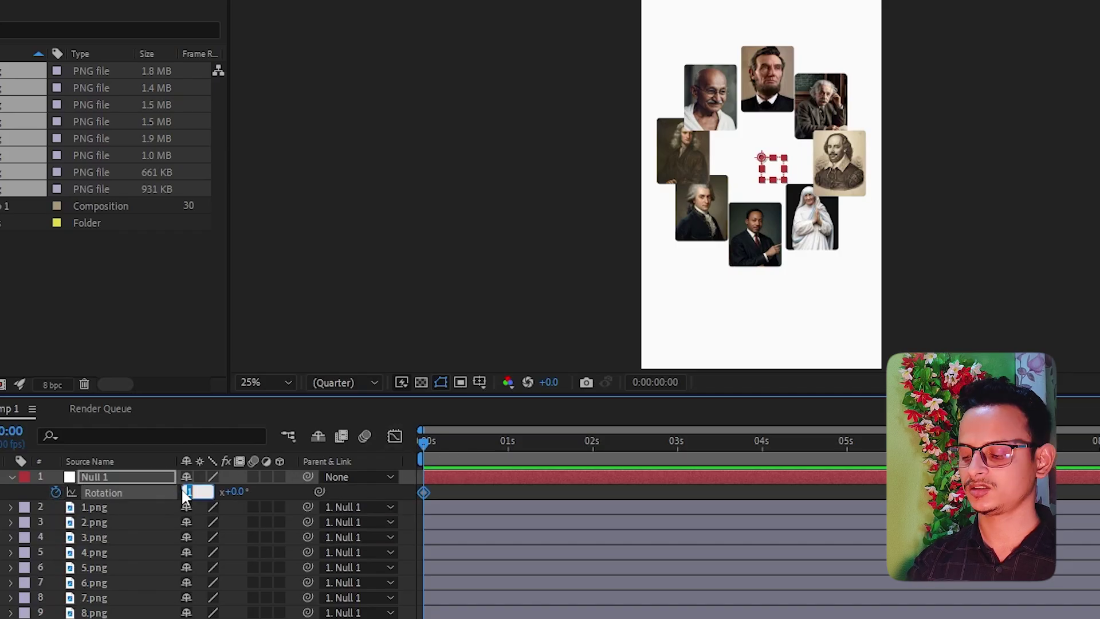
left_click_drag(420, 447, 847, 497)
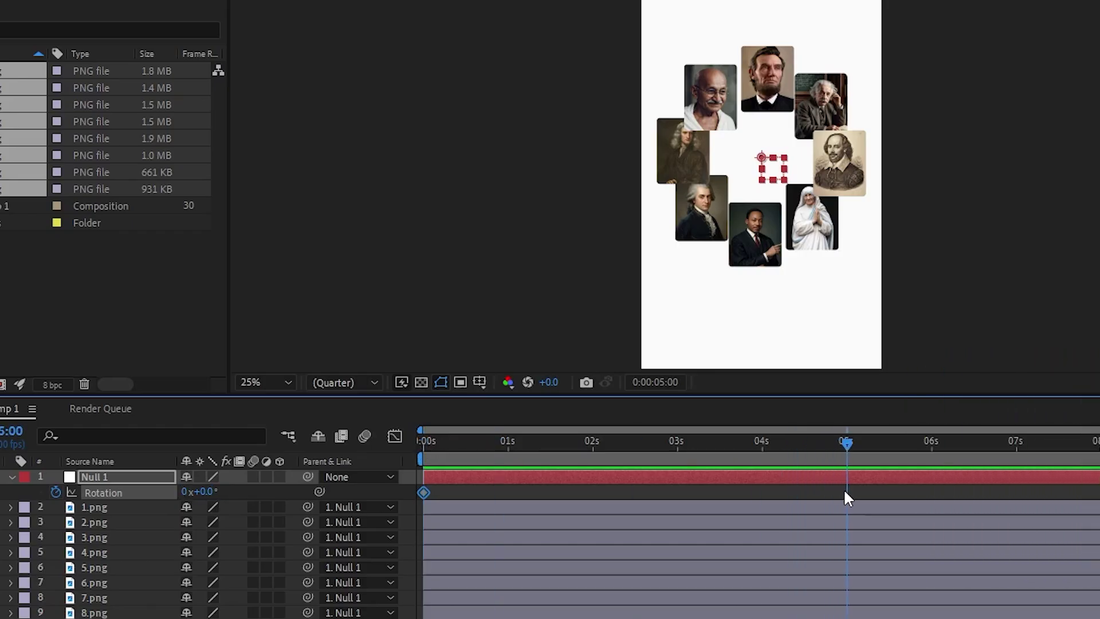
Step: Set the rotation of Null 1 to 1x+0.0° at 0:00:05:00 and preview the spinning ring from the start
left_click(184, 492)
type("1")
left_click(208, 563)
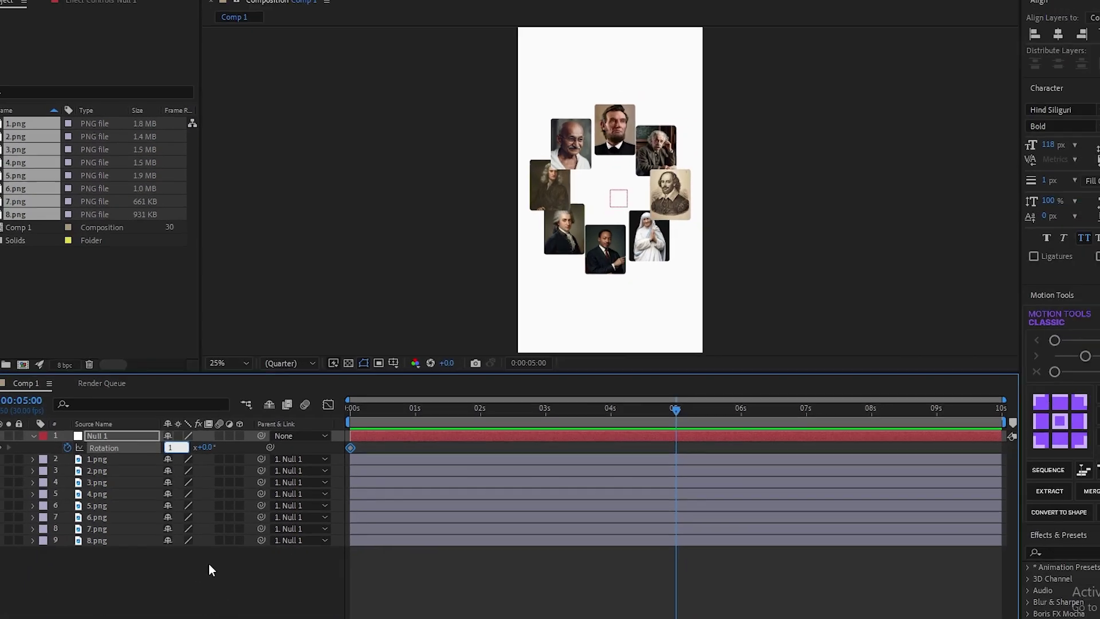
key("Home")
key("space")
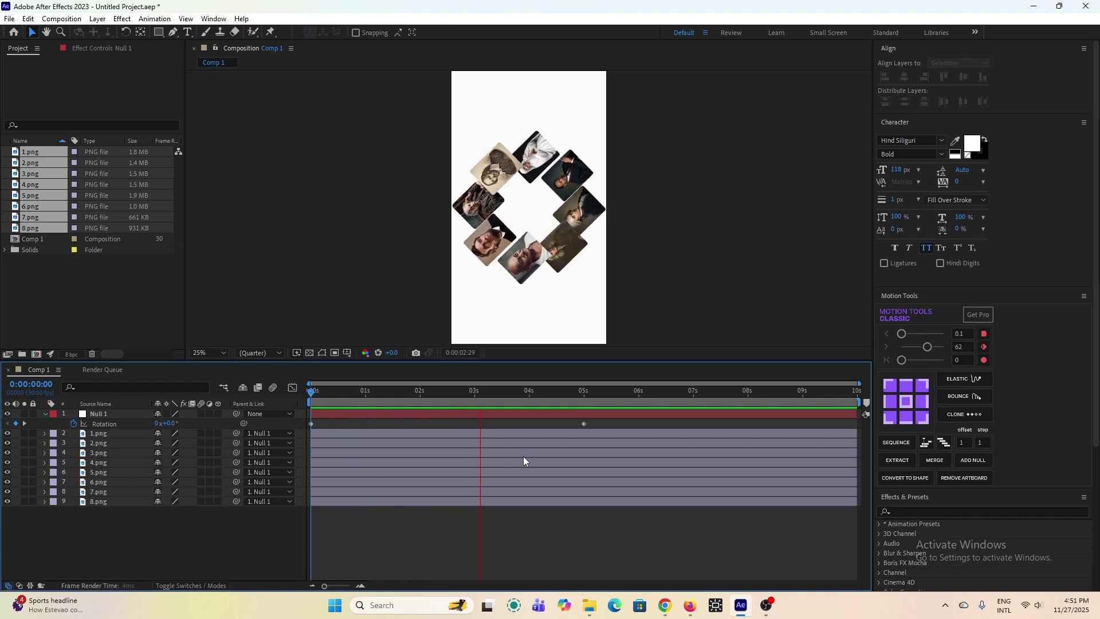
Step: Move the end rotation keyframe of Null 1 to 0:00:04:00
left_click_drag(584, 423, 420, 425)
key("Home")
left_click_drag(421, 424, 530, 425)
left_click(541, 423)
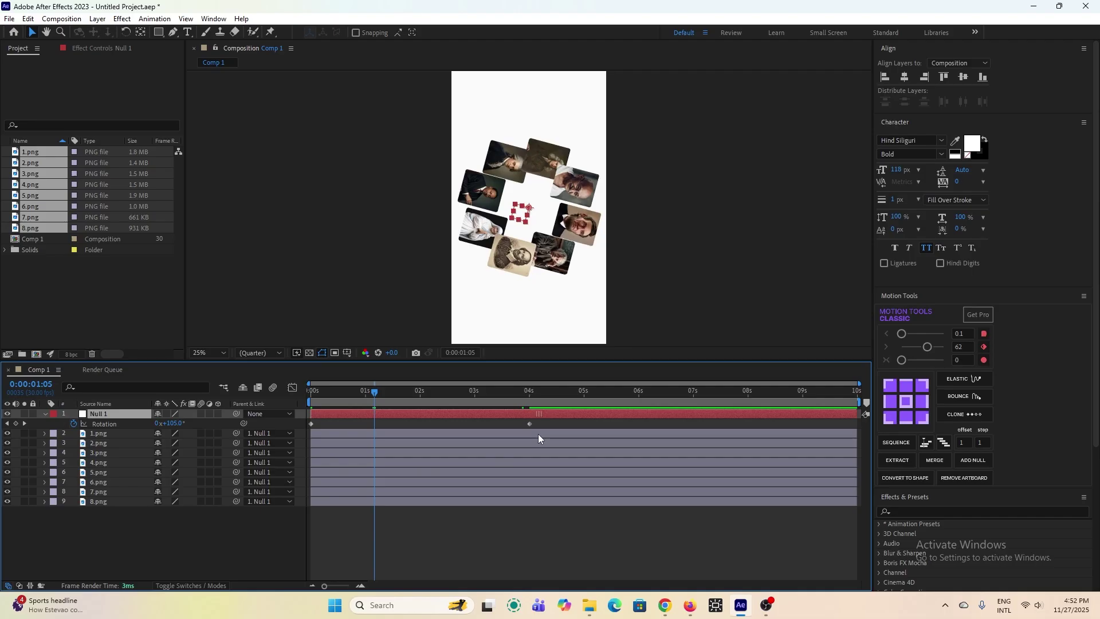
key("alt+Page_Up")
key("ctrl+z")
Step: Apply Easy Ease to both rotation keyframes of Null 1 and preview the eased spin
left_click_drag(541, 418, 278, 429)
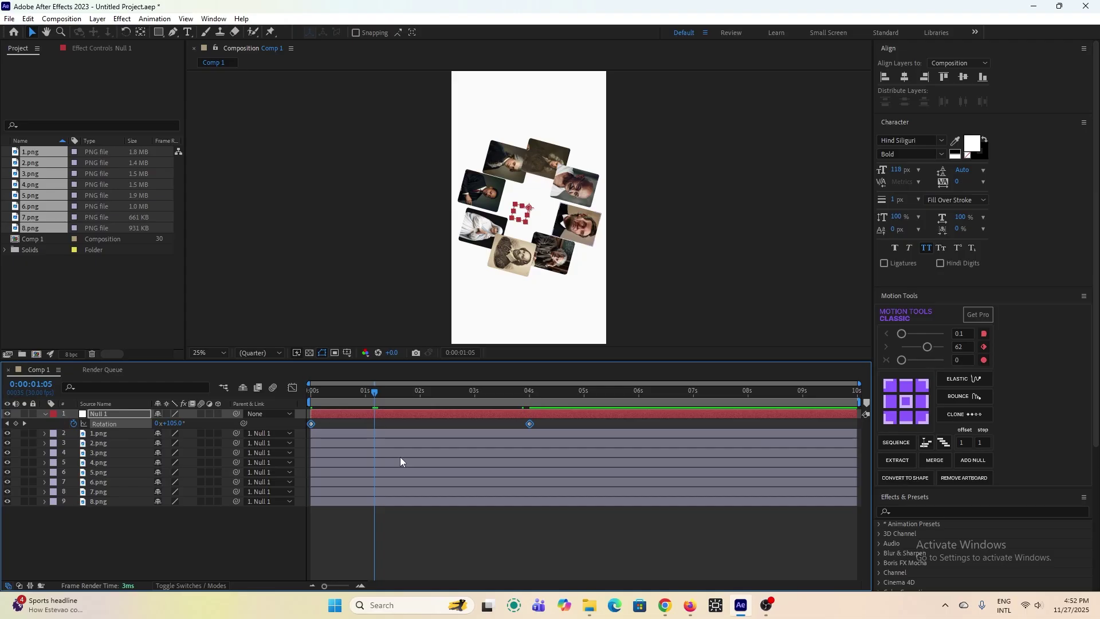
key("F9")
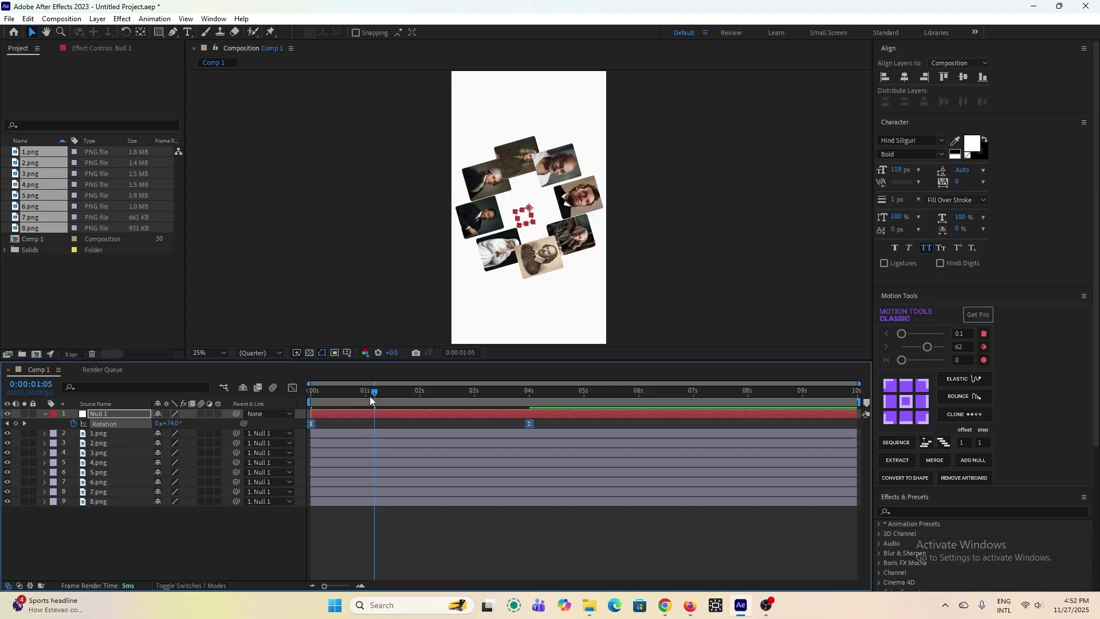
key("Home")
key("space")
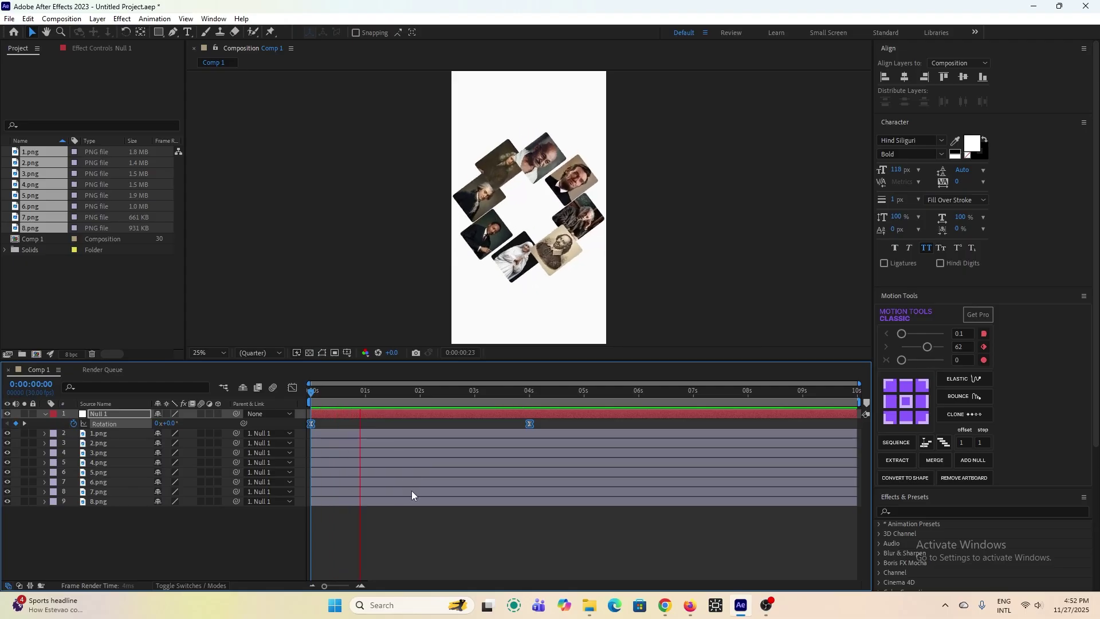
key("space")
left_click_drag(456, 395, 288, 417)
left_click(226, 528)
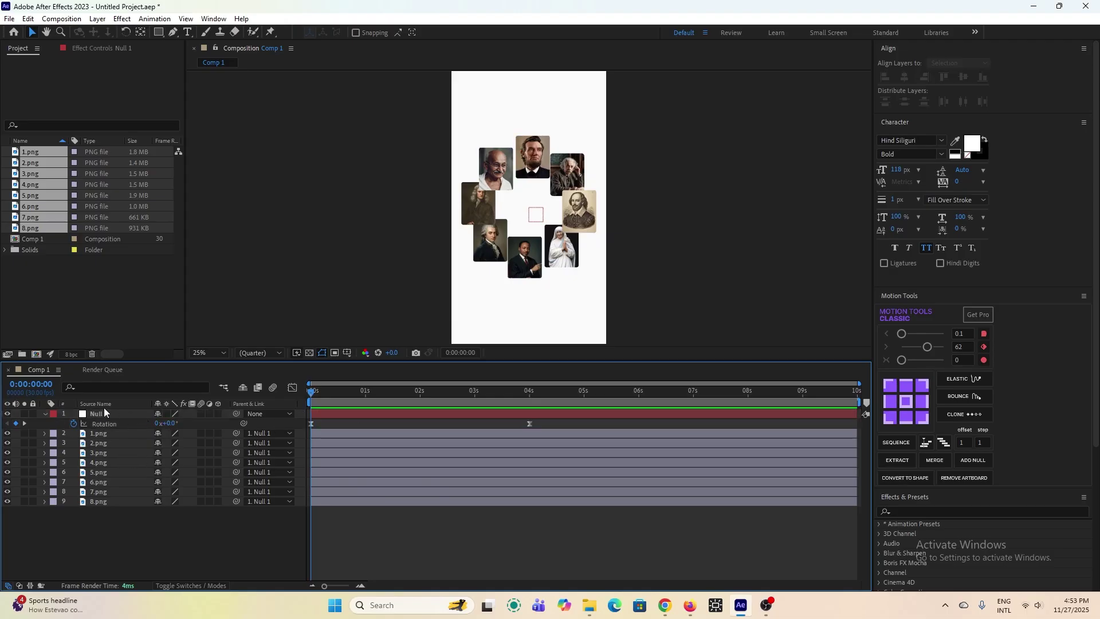
Step: Reveal the rotation of Null 1 and 1.png, and keyframe 1.png's rotation at 0x+0.0° at the start of the timeline
left_click(45, 414)
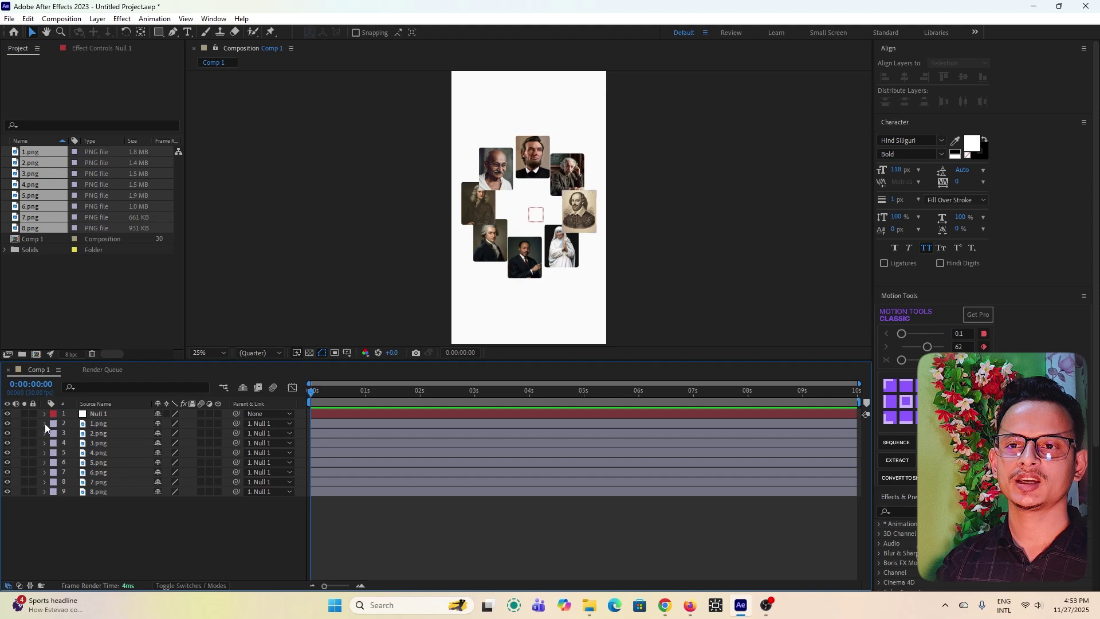
left_click(45, 424)
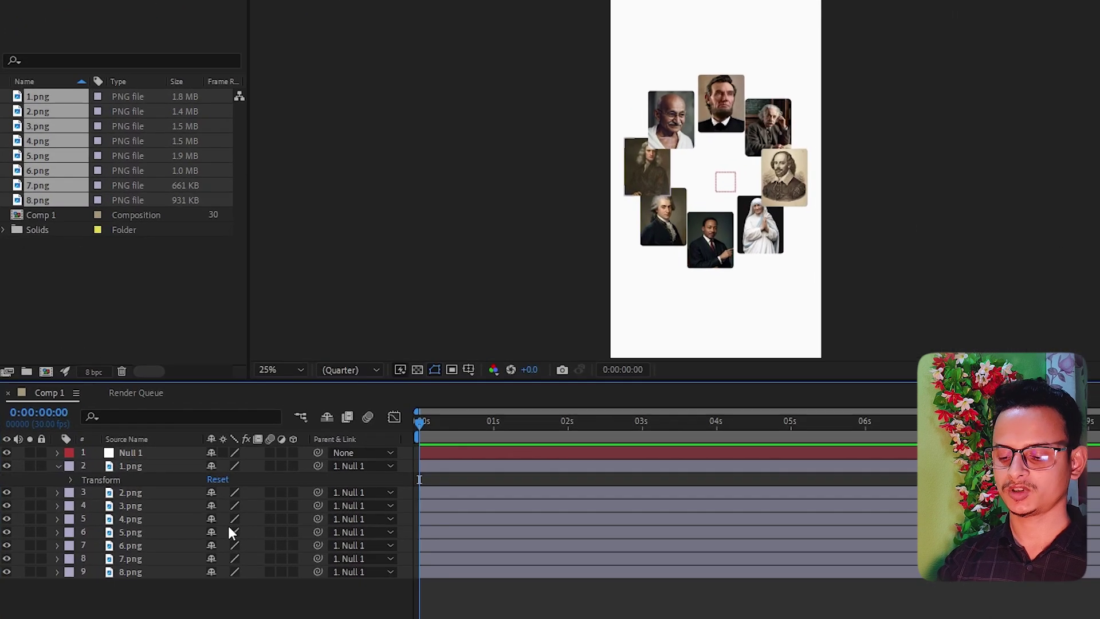
key("r")
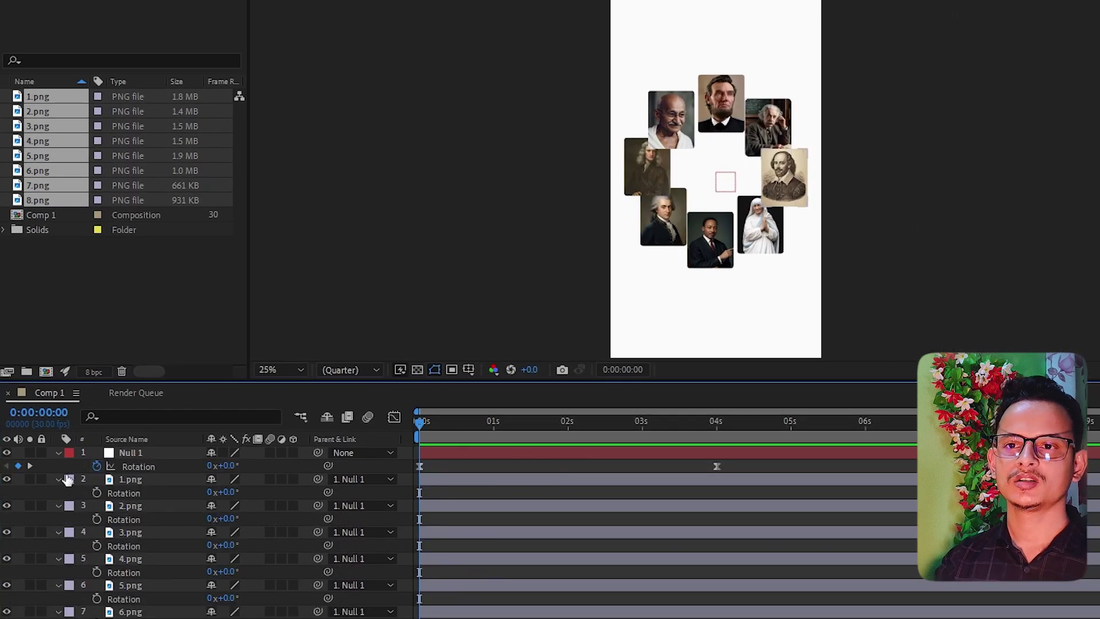
left_click(60, 453)
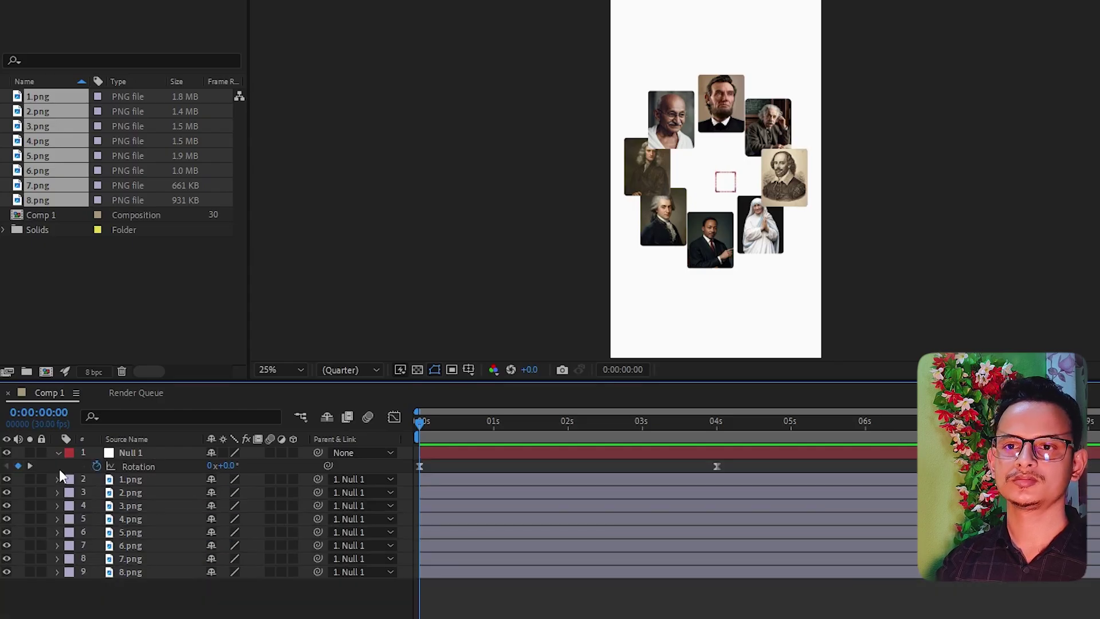
left_click(131, 479)
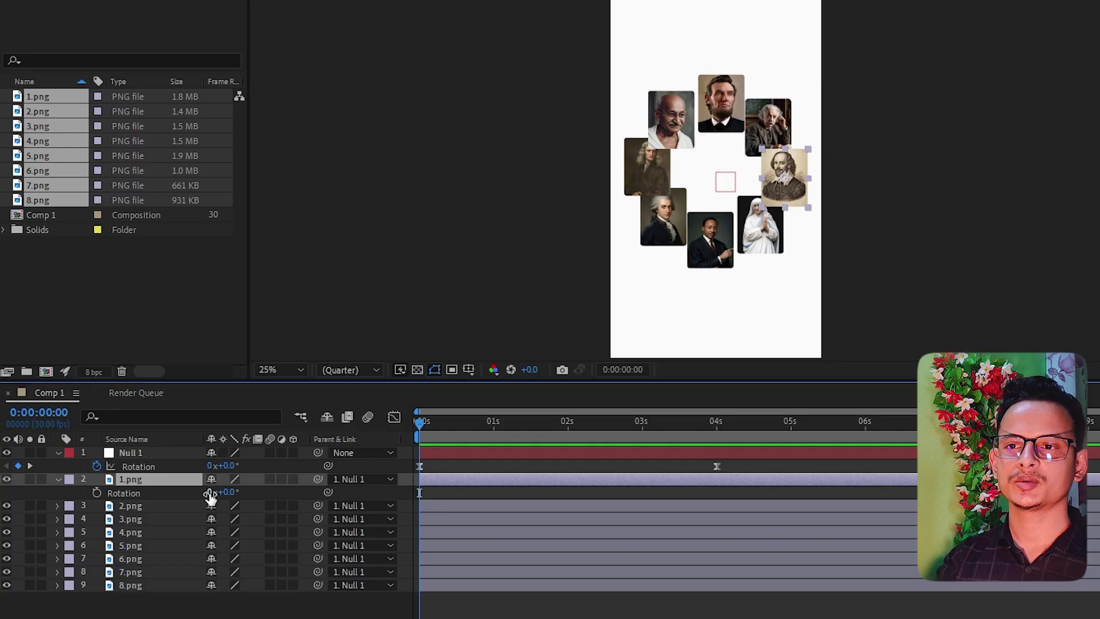
left_click(95, 492)
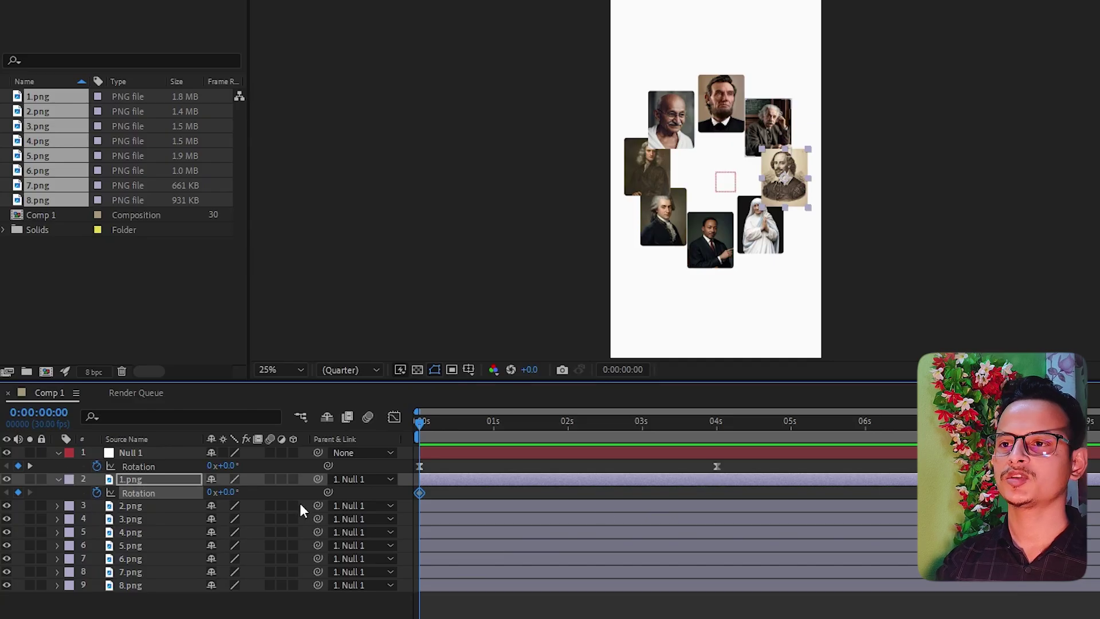
Step: Set the rotation of 1.png to -1x+0.0° at 0:00:04:00, aligned with the end keyframe of Null 1
left_click_drag(417, 425, 713, 498)
key("Home")
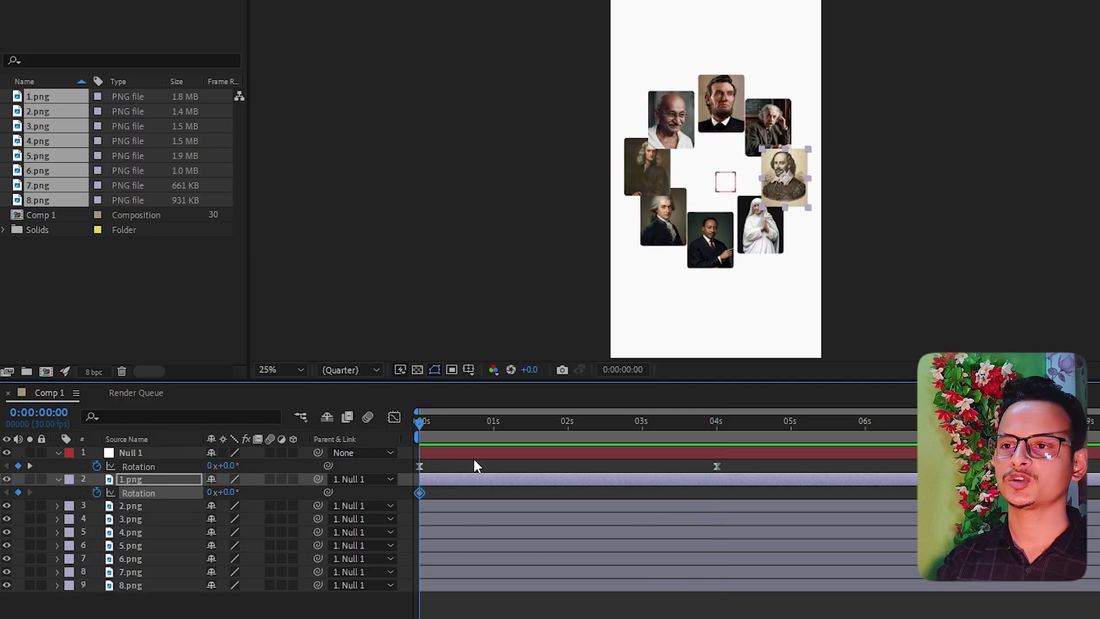
left_click(29, 466)
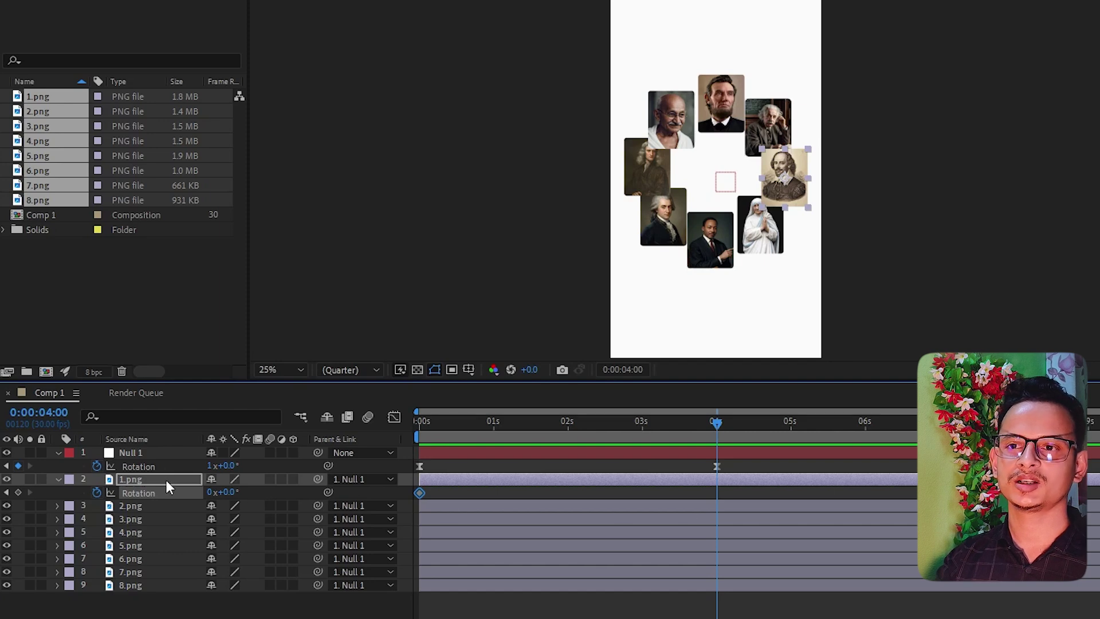
left_click(211, 492)
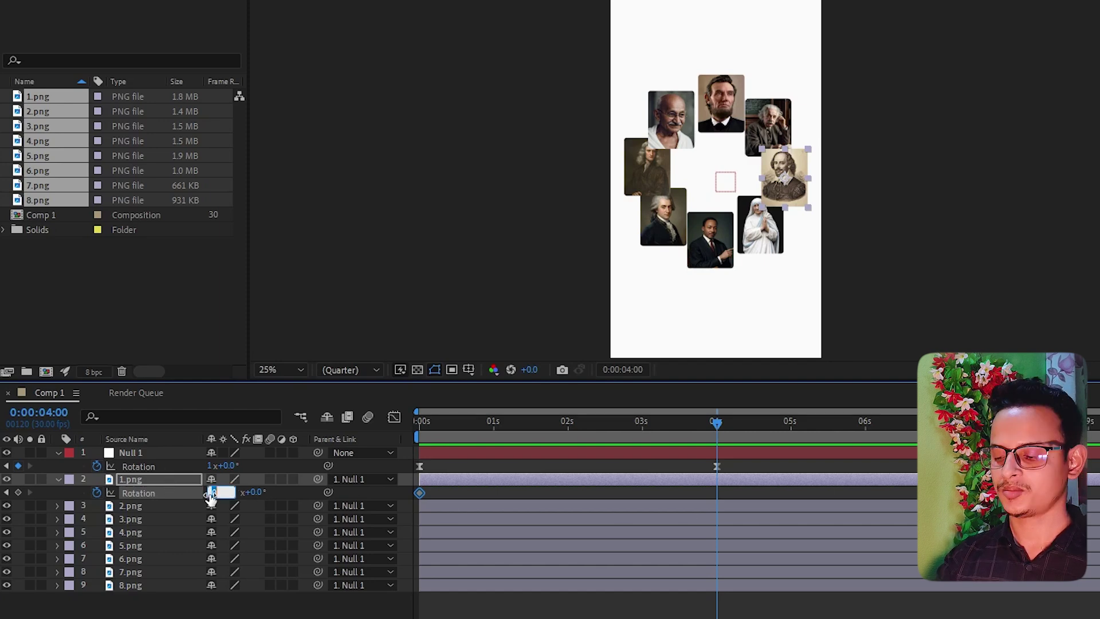
type("-1")
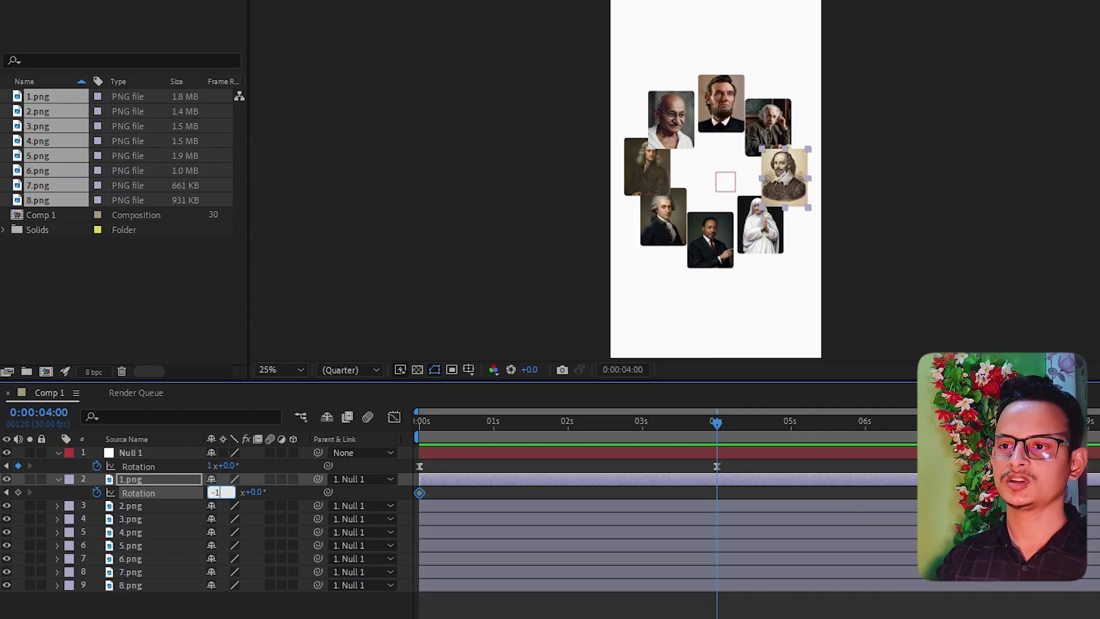
key("Return")
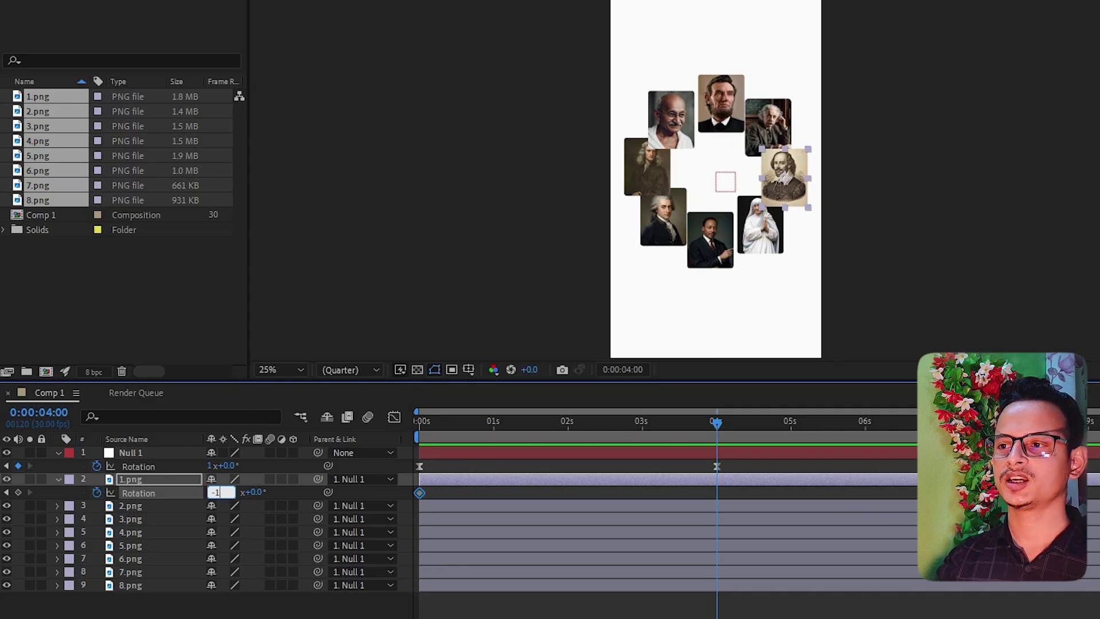
left_click(698, 602)
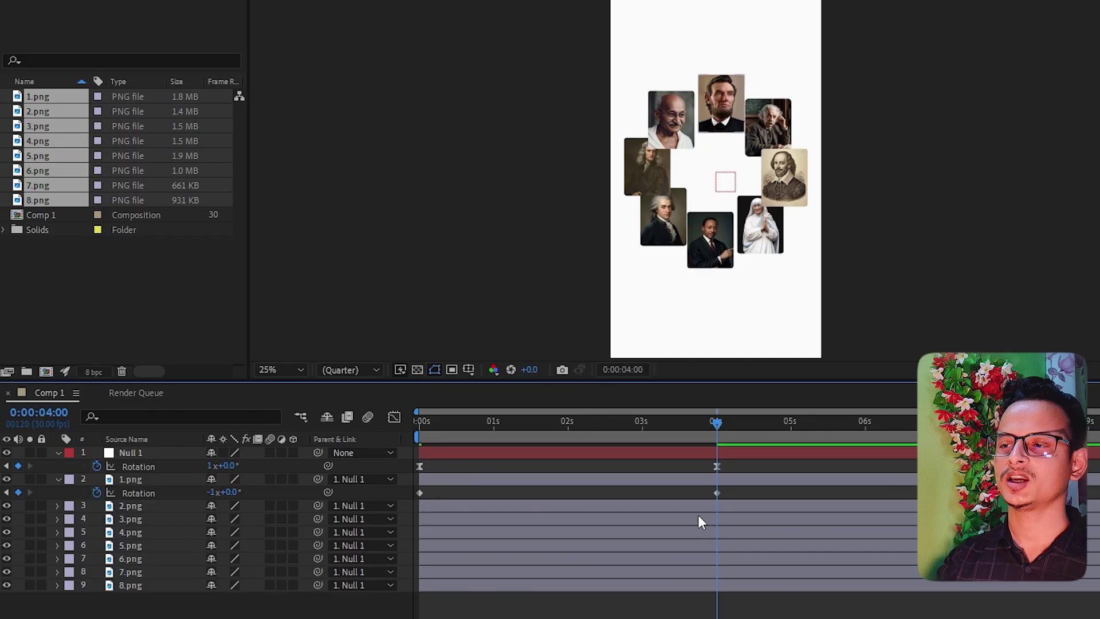
Step: Scrub through the counter-rotation of 1.png and apply Easy Ease to both of its rotation keyframes
left_click_drag(718, 425, 574, 439)
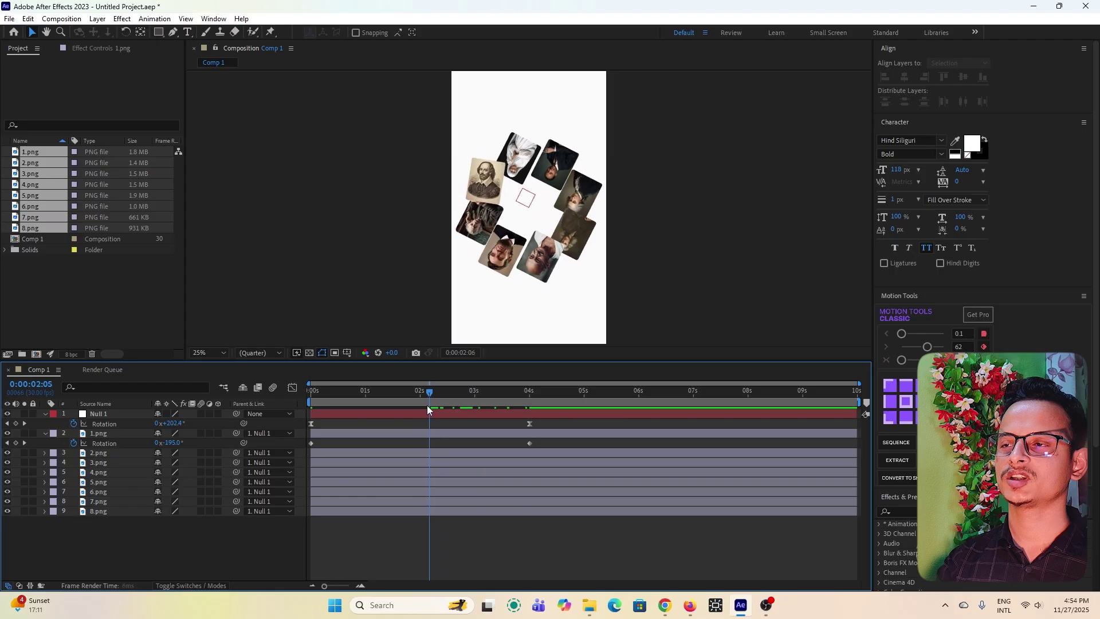
mouse_move(428, 406)
left_mouse_down()
mouse_move(393, 410)
mouse_move(531, 425)
mouse_move(445, 459)
mouse_move(311, 452)
left_mouse_up()
key("F9")
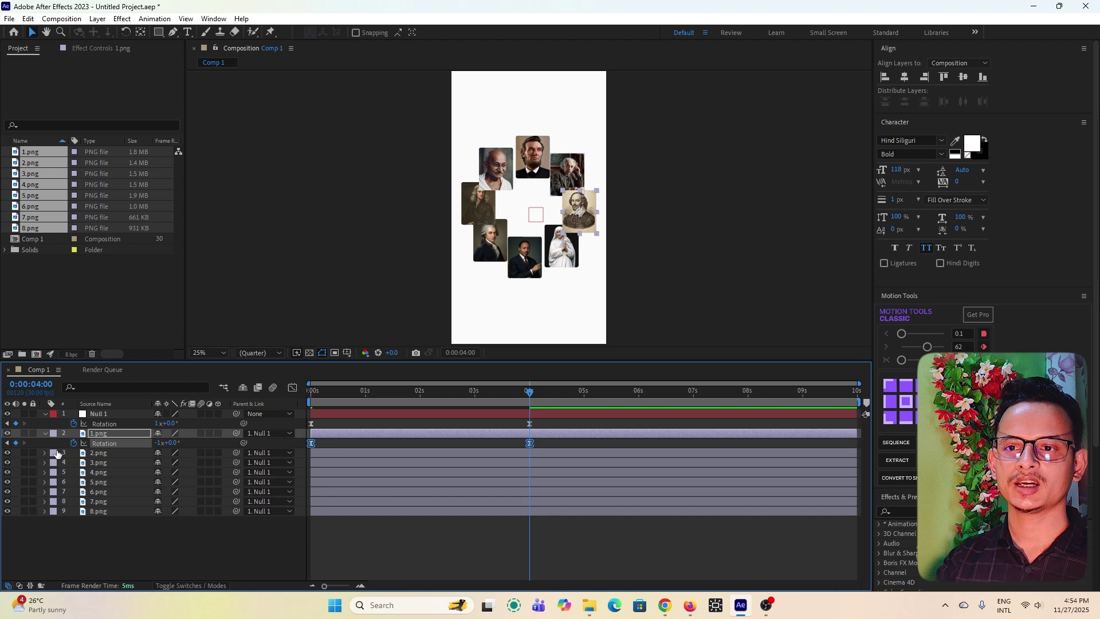
Step: Copy the rotation keyframes of 1.png to layers 2.png to 8.png at the start of the timeline and preview the animation
left_click_drag(73, 528, 62, 454)
left_click_drag(554, 435, 305, 447)
key("ctrl+z")
key("Home")
left_click_drag(87, 515, 83, 456)
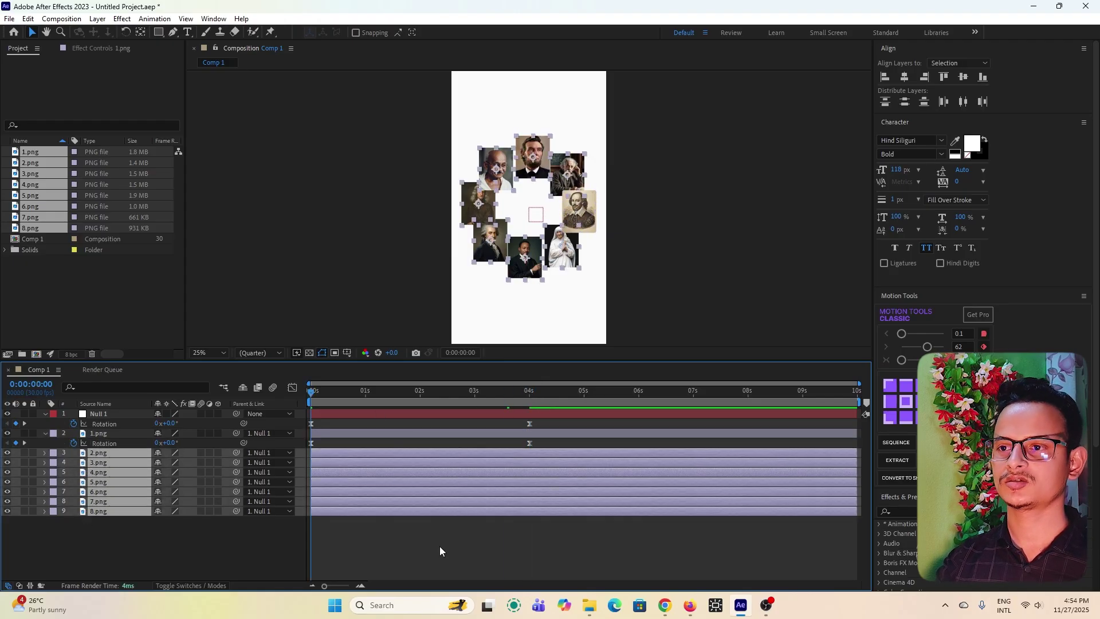
key("ctrl+v")
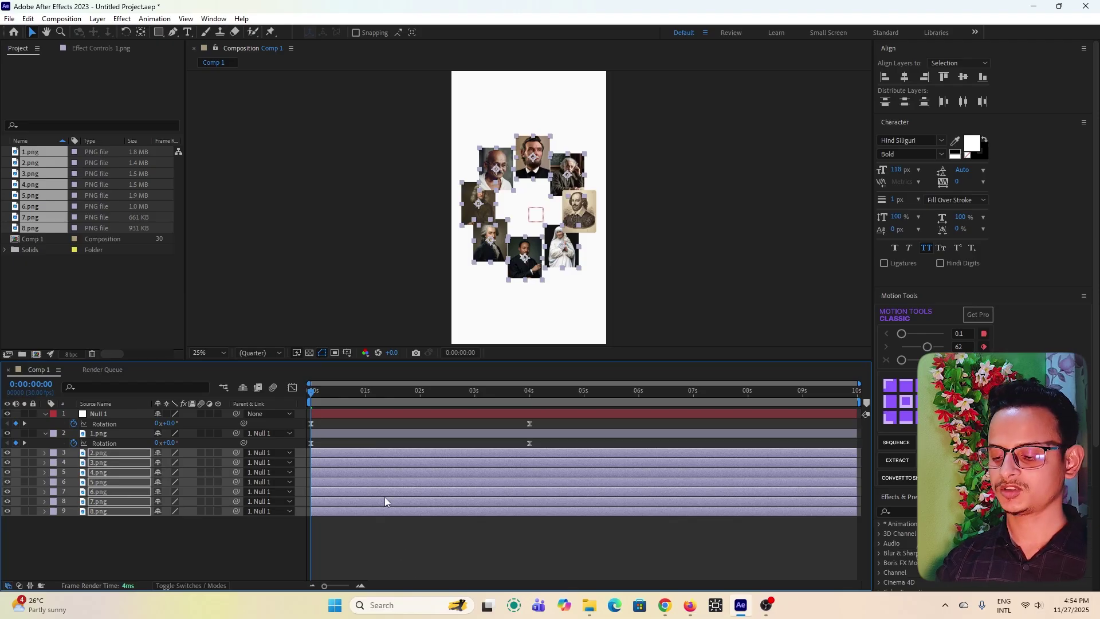
key("u")
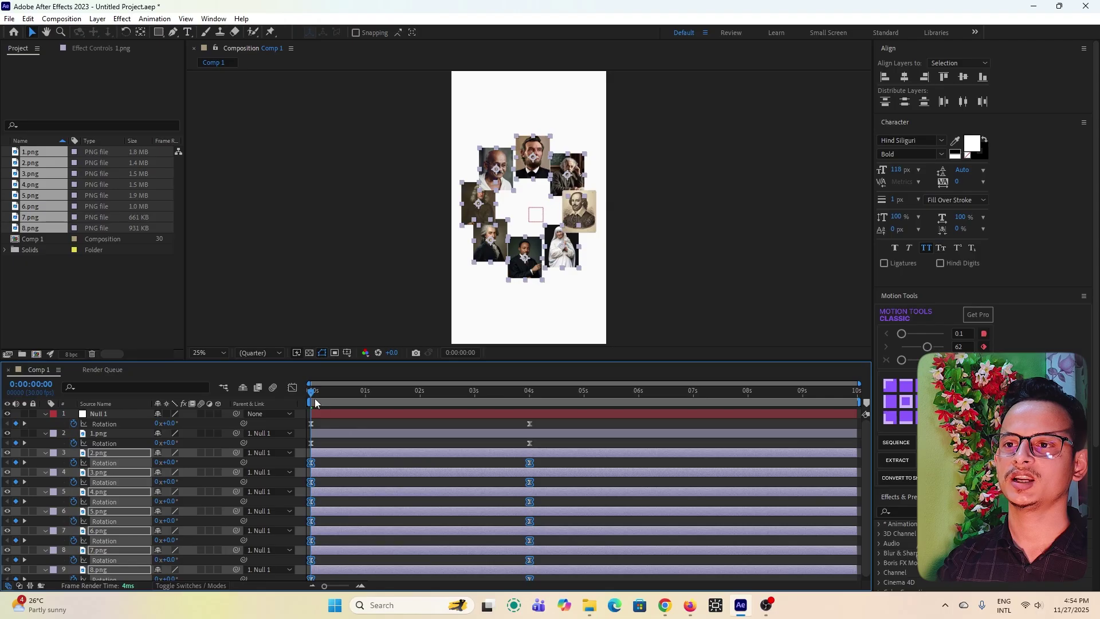
key("F2")
key("space")
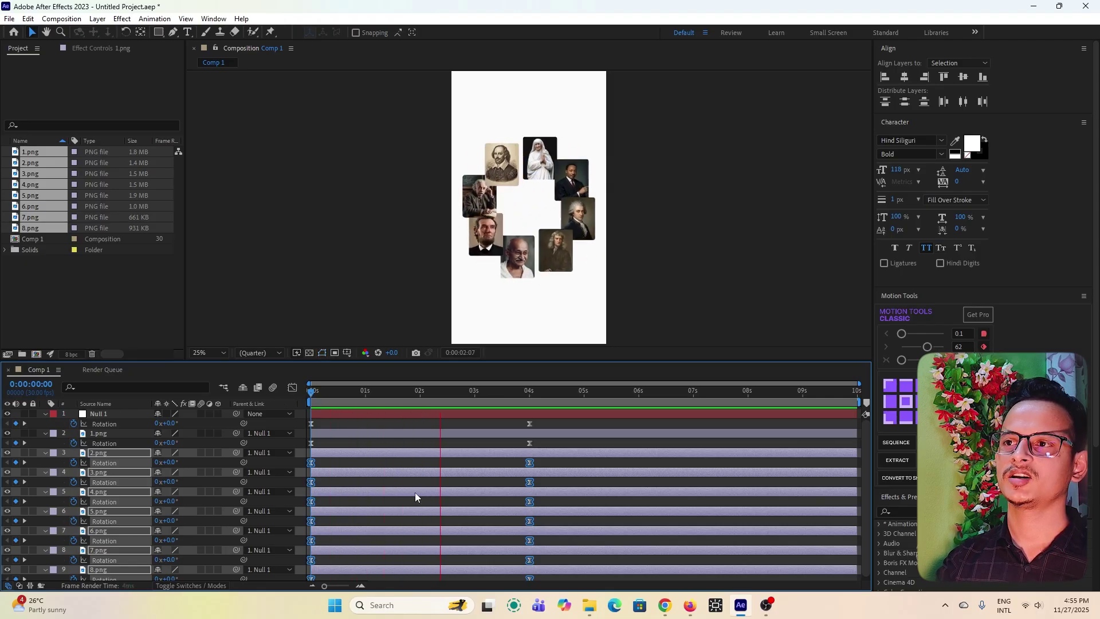
key("space")
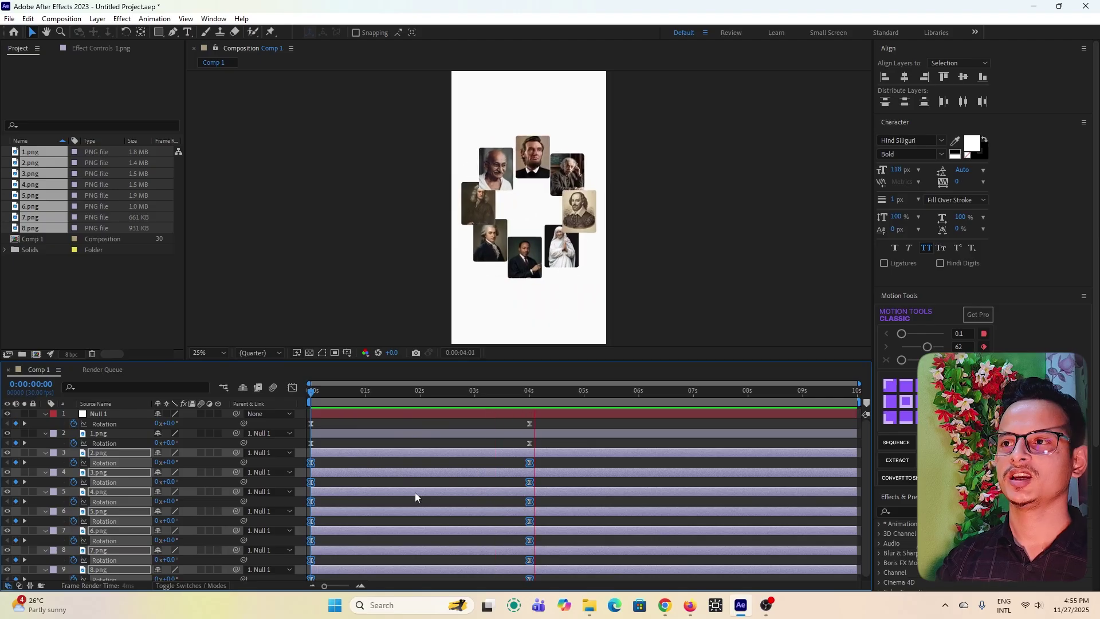
Step: Collapse the keyframed Rotation properties of all layers and return the current time to 0:00:00:00
key("ctrl+a")
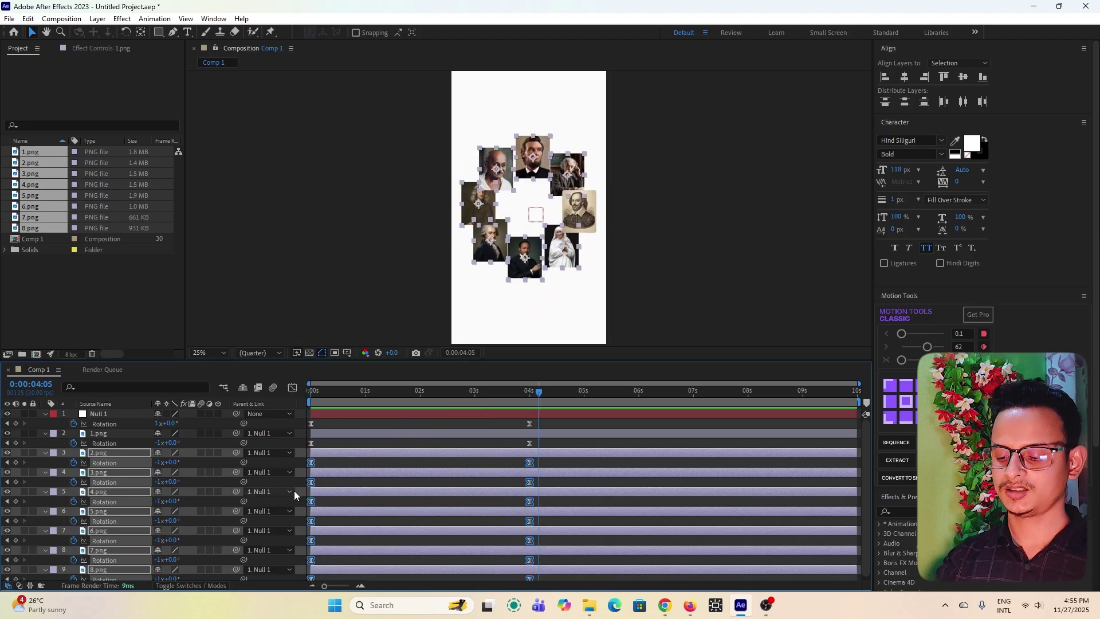
key("u")
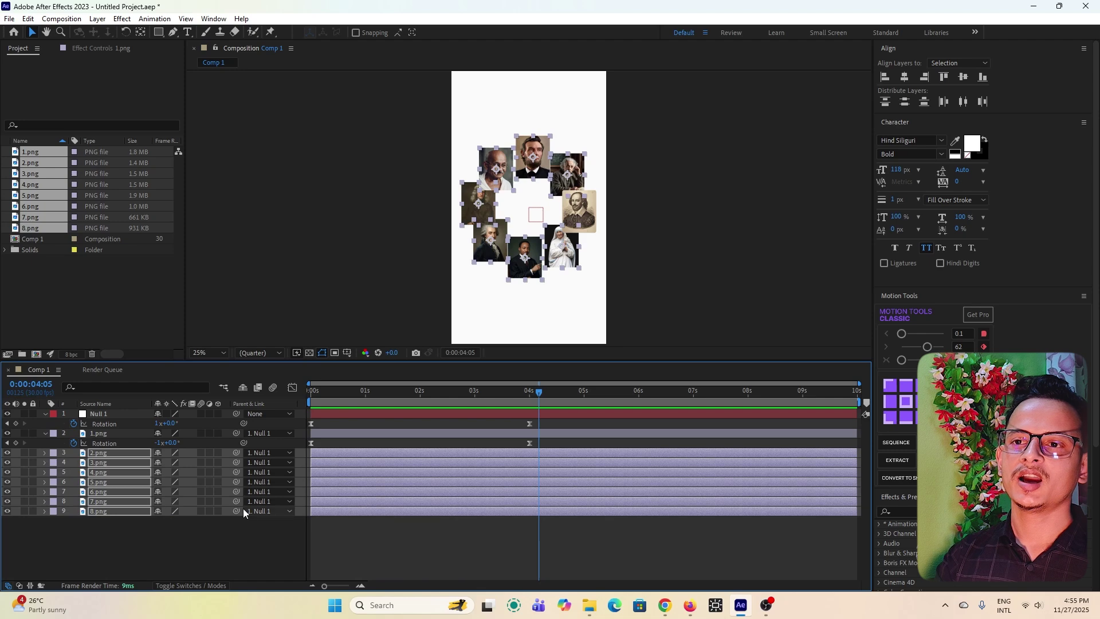
left_click_drag(539, 396, 303, 424)
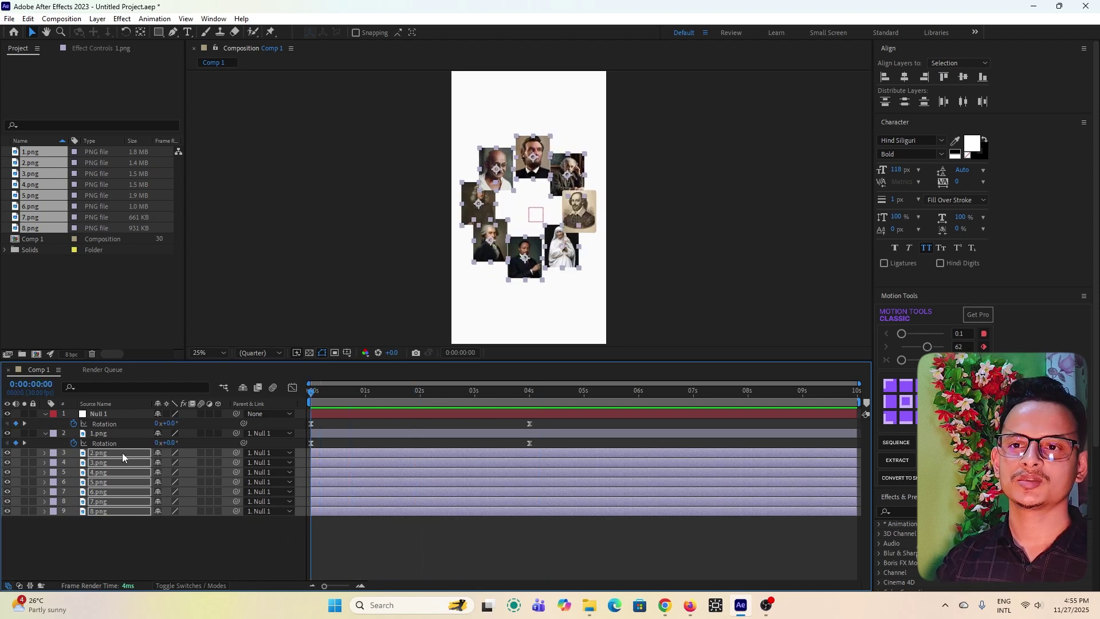
left_click(44, 413)
left_click(44, 425)
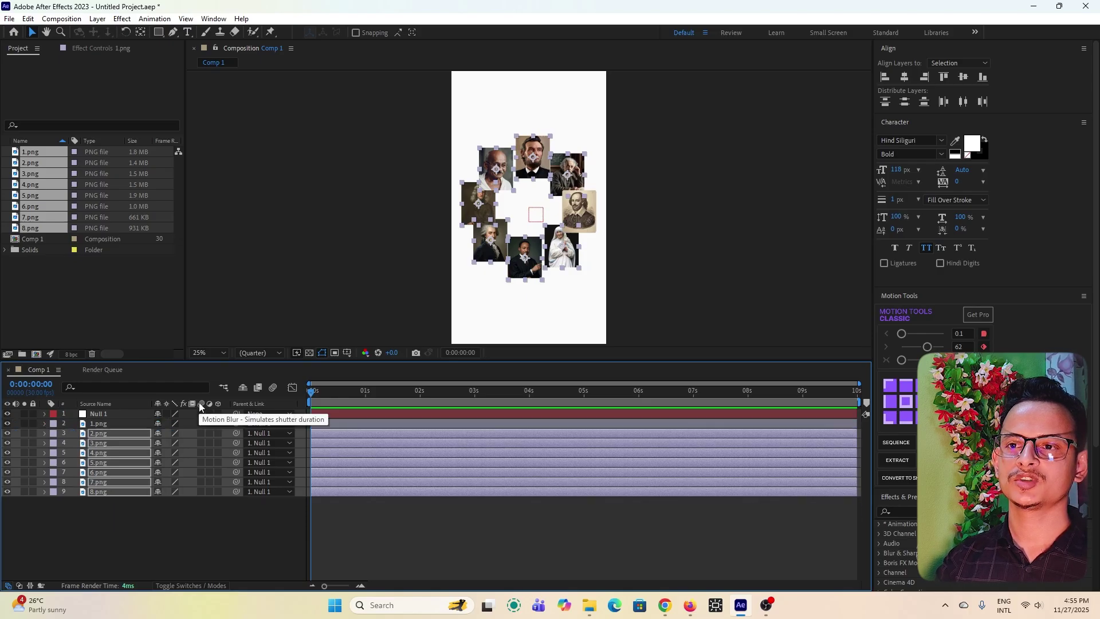
Step: Enable motion blur for layers 1.png to 8.png and for the composition, and preview the spinning ring
left_click_drag(198, 432, 193, 497)
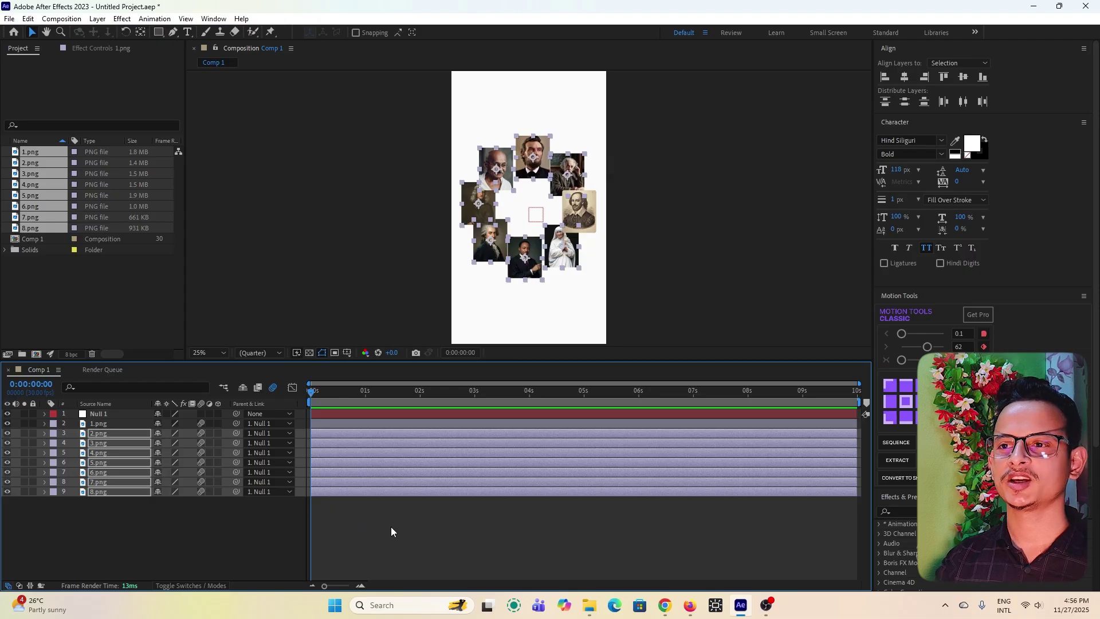
key("space")
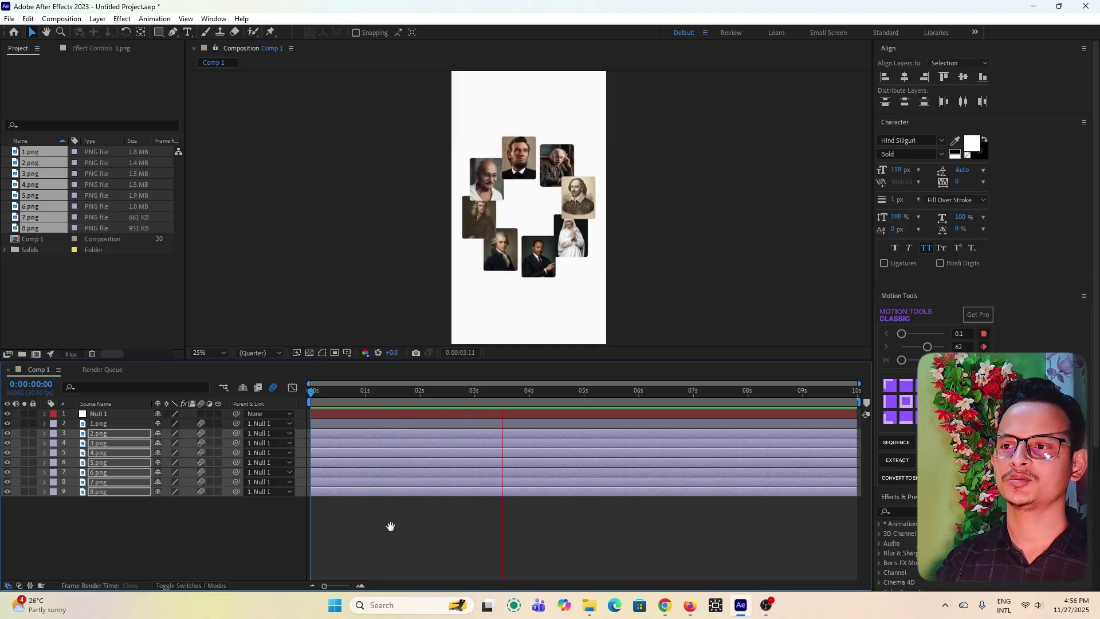
key("space")
left_click_drag(502, 394, 431, 393)
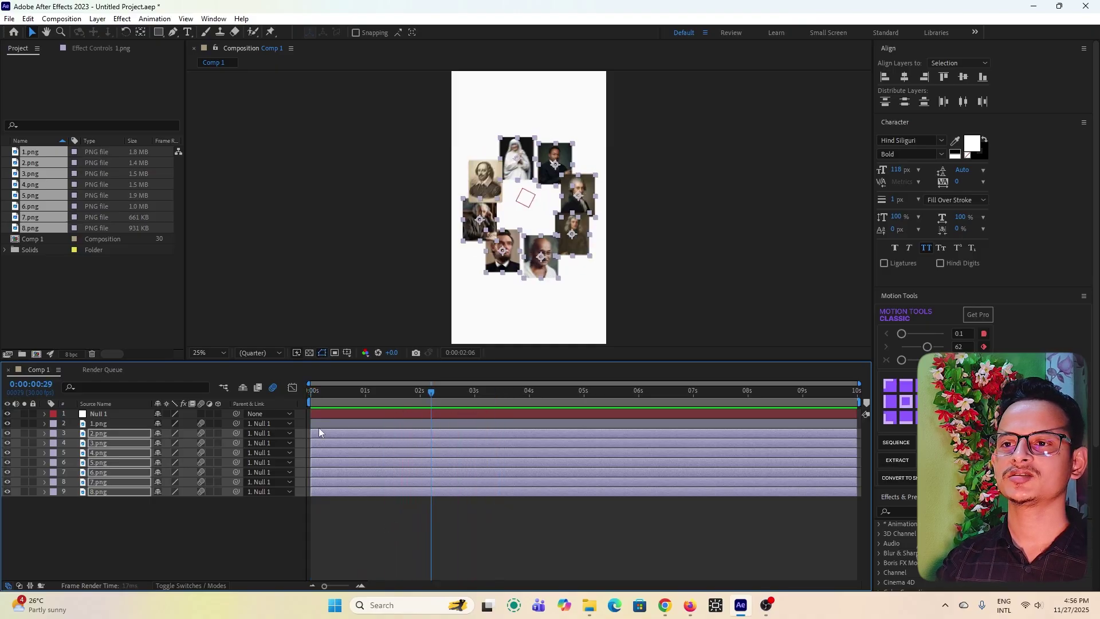
Step: Return to the start of the timeline and pre-compose Null 1 together with layers 1.png to 8.png
key("Home")
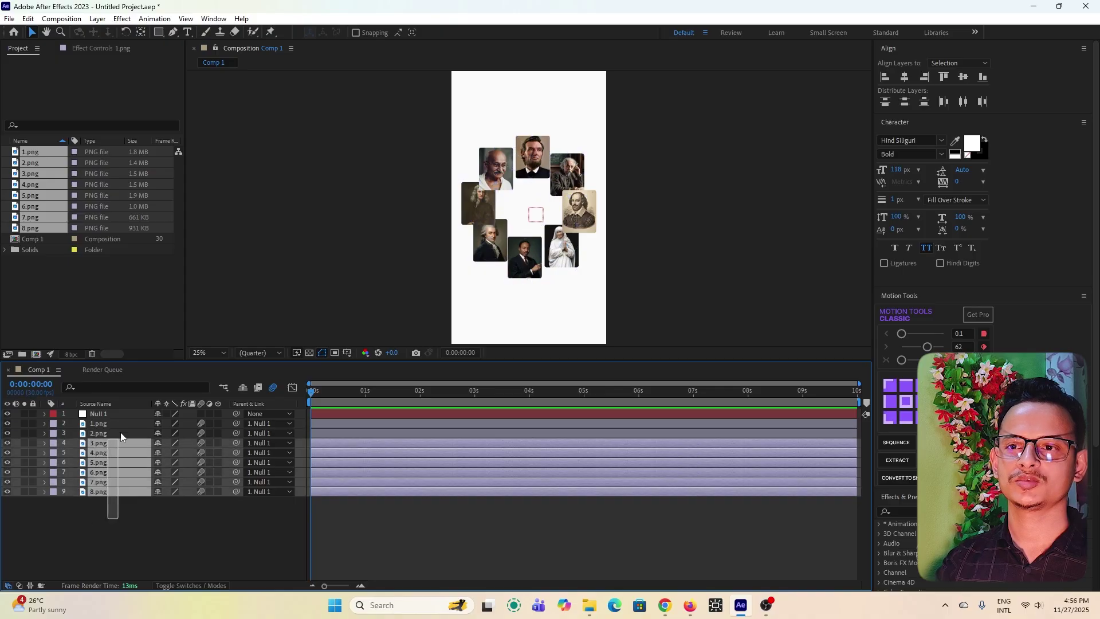
left_click(122, 414, "shift")
right_click(115, 440)
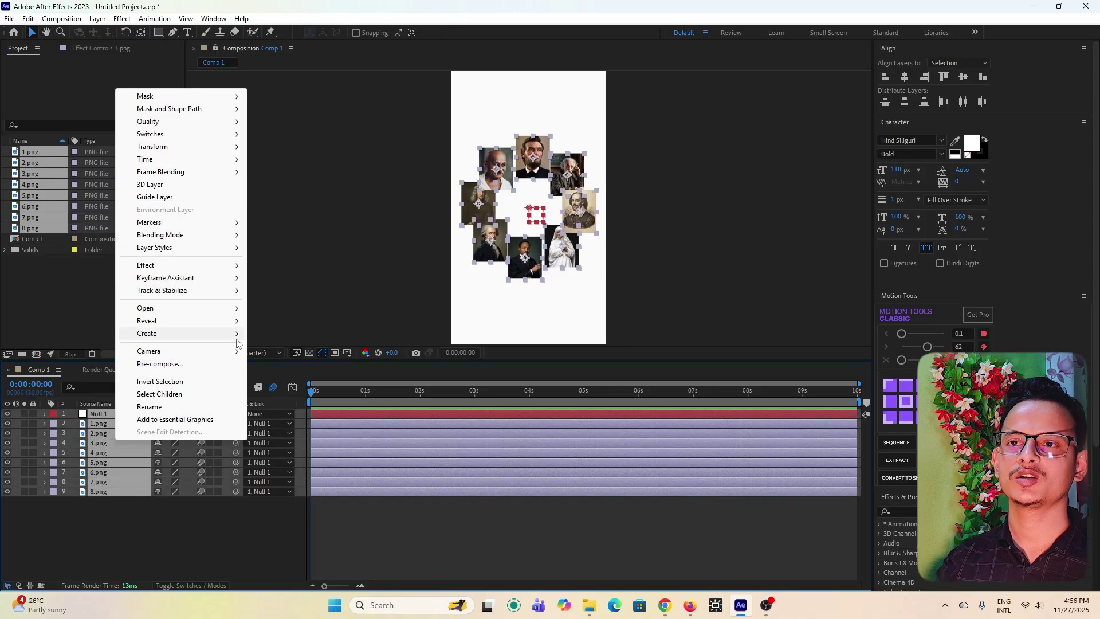
left_click(177, 368)
left_click(584, 376)
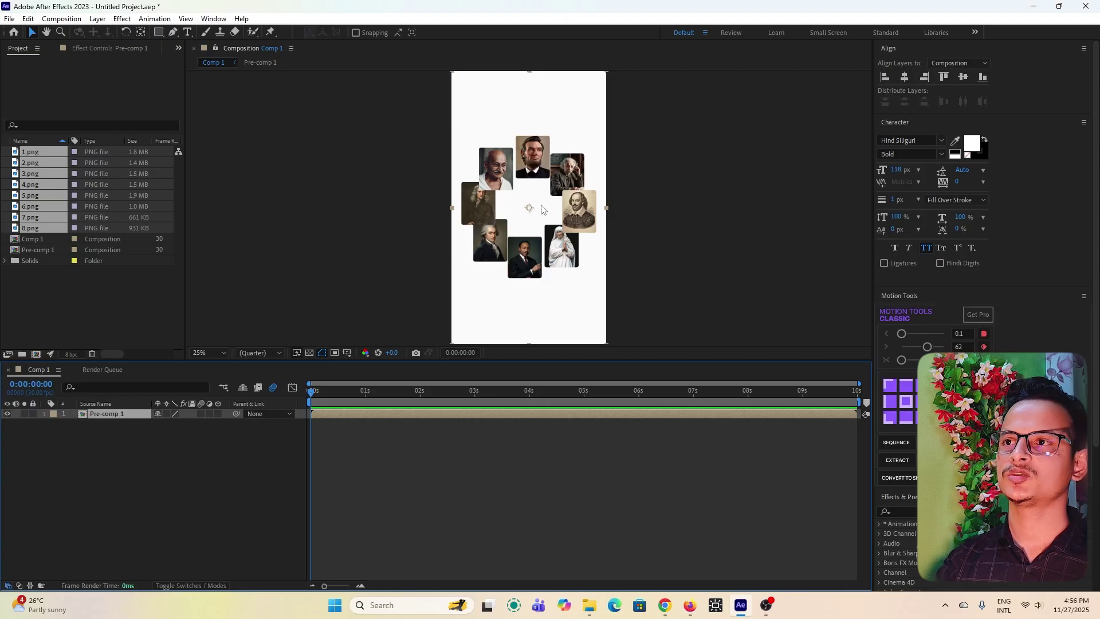
Step: Scale the pre-composed ring layer to 88% and make it a 3D layer
key("s")
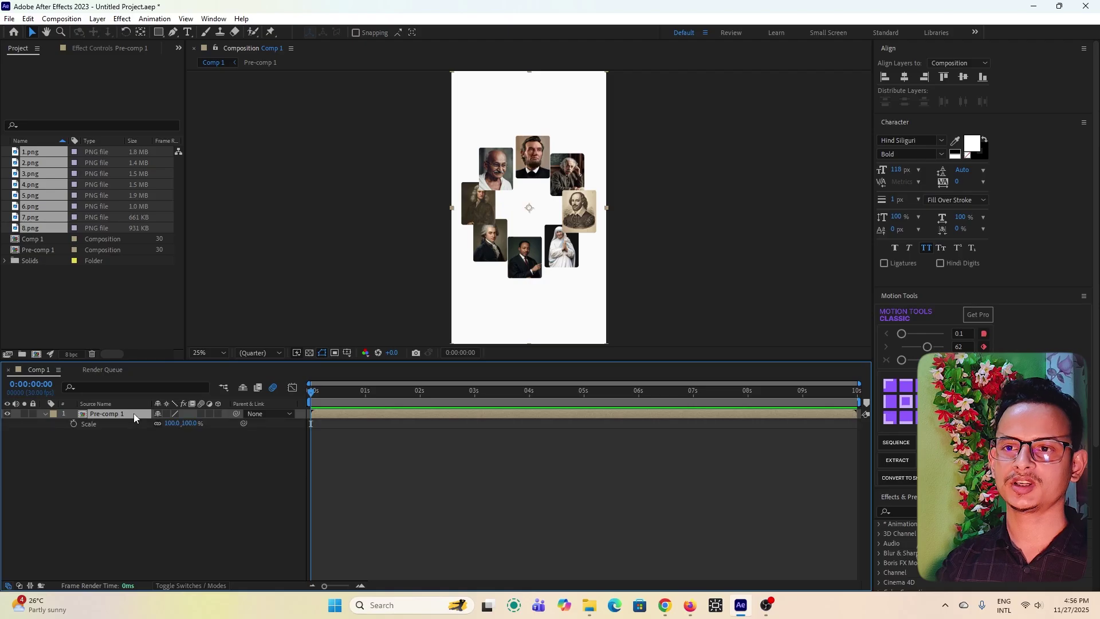
left_click_drag(174, 424, 168, 425)
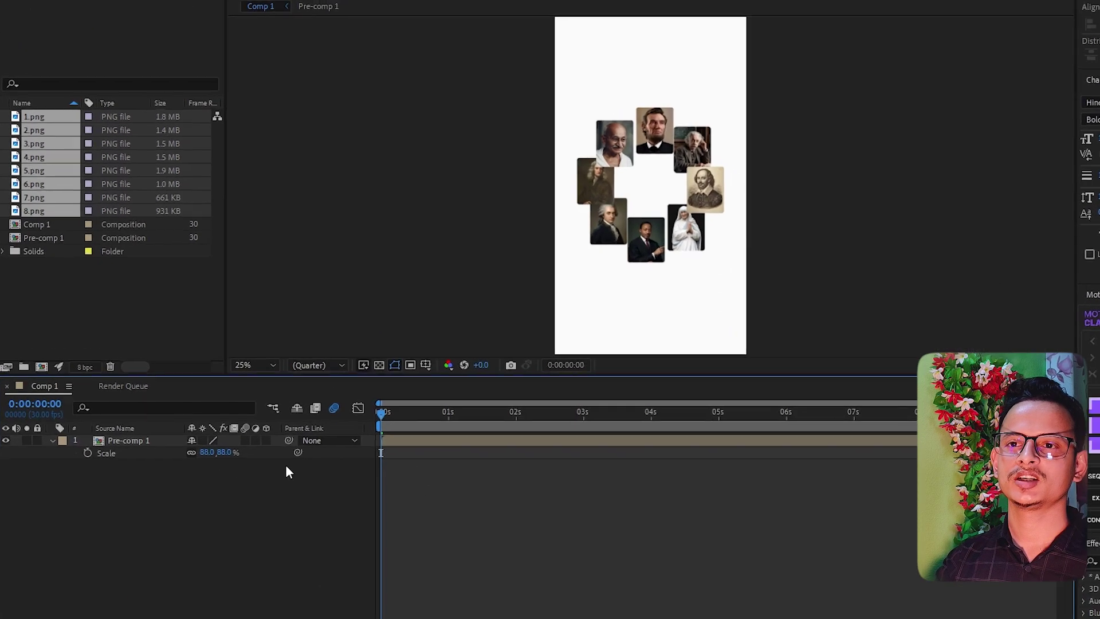
left_click(283, 451)
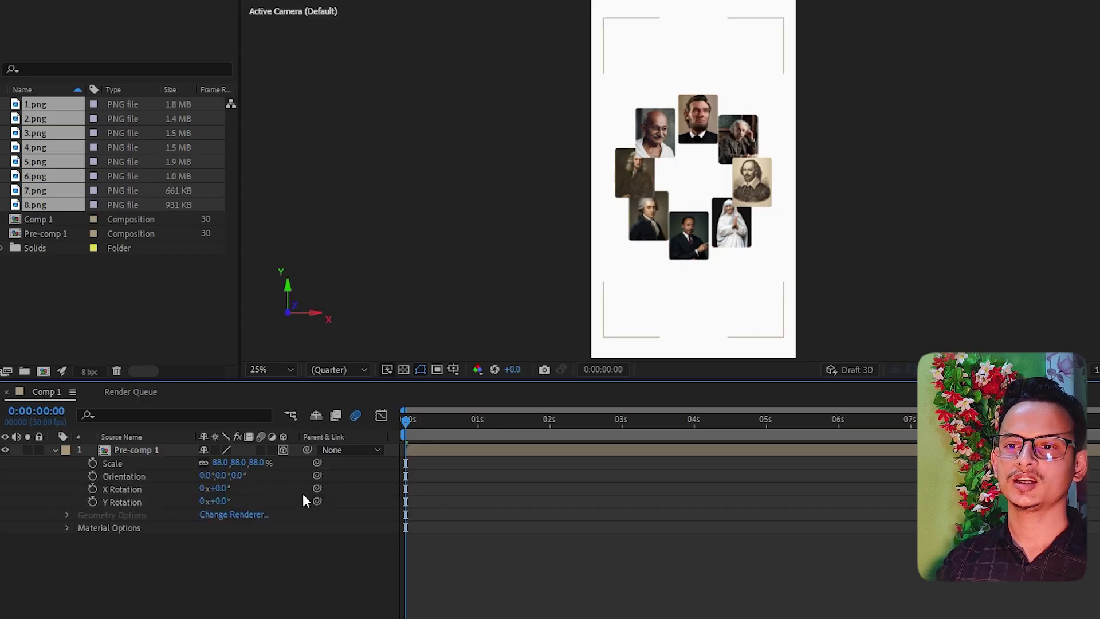
Step: Keyframe the Y Rotation of Pre-comp 1 from 0° at 0:00:00:00 to 35° at 0:00:04:00 and preview the animation
left_click(92, 502)
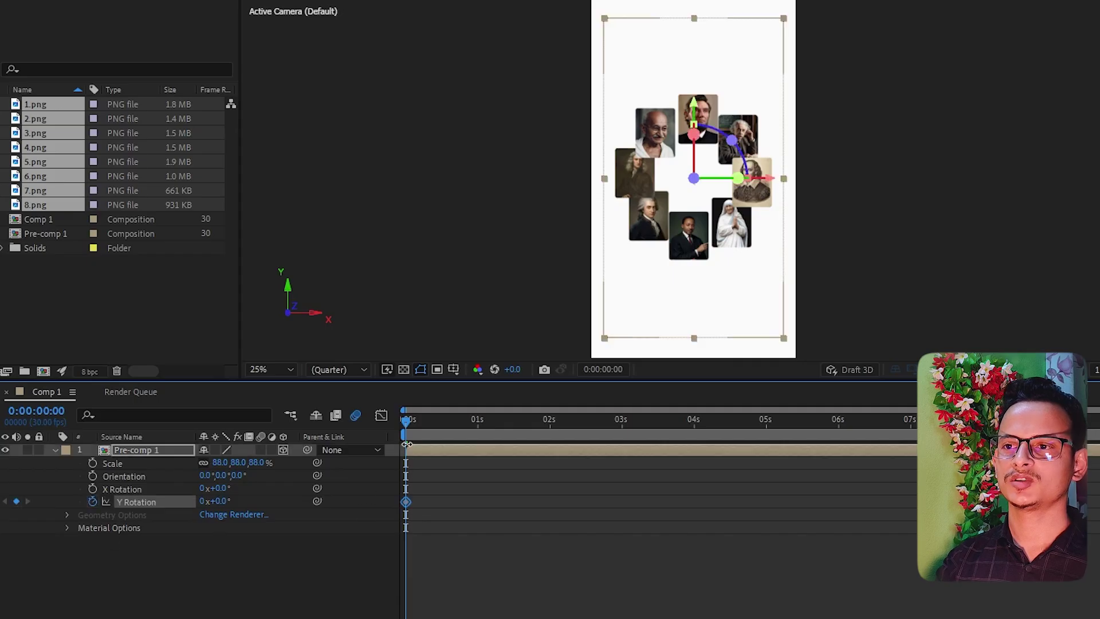
left_click_drag(407, 424, 695, 457)
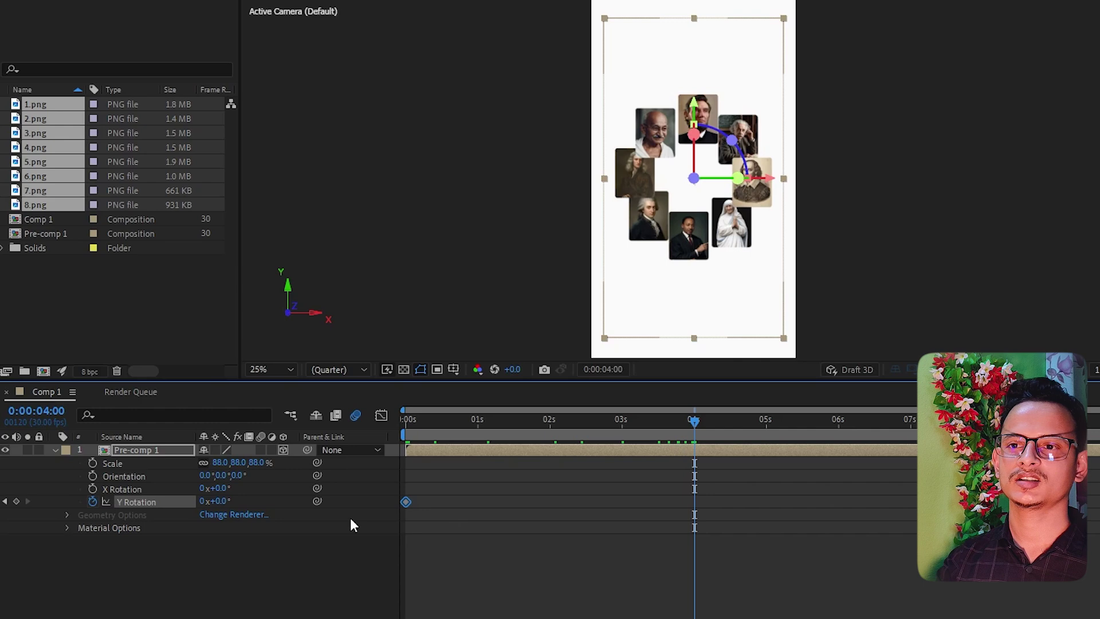
left_click(223, 501)
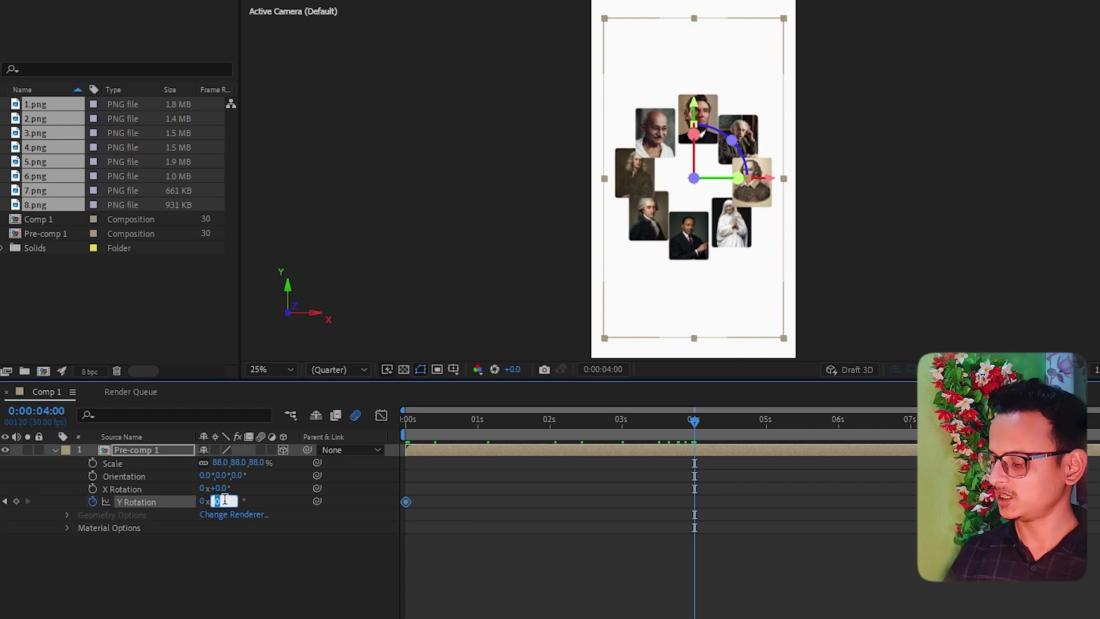
type("35")
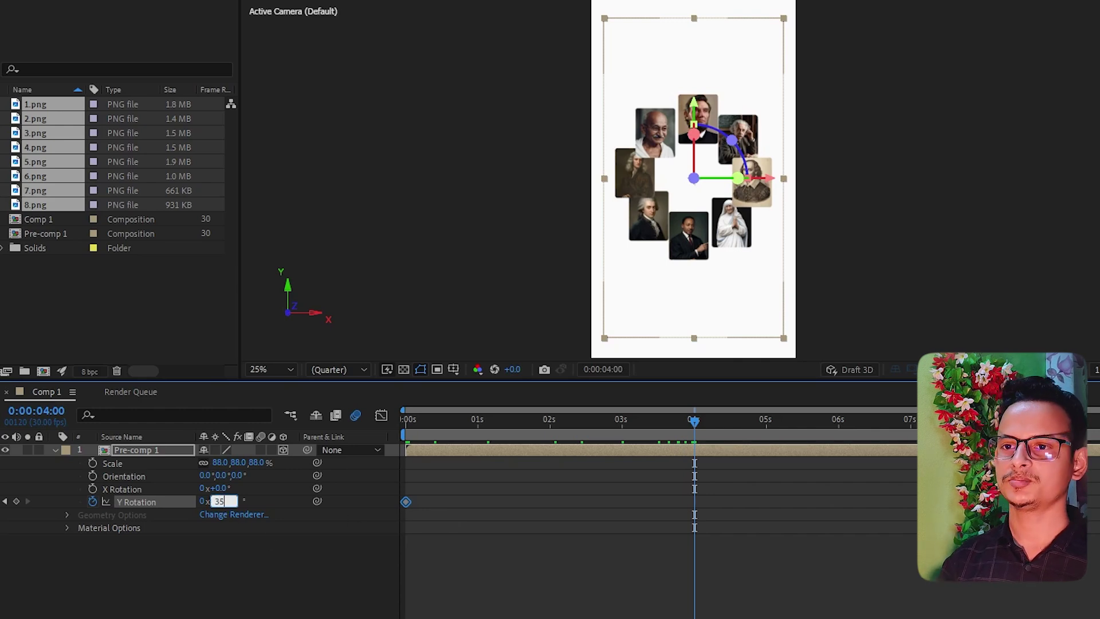
left_click(234, 589)
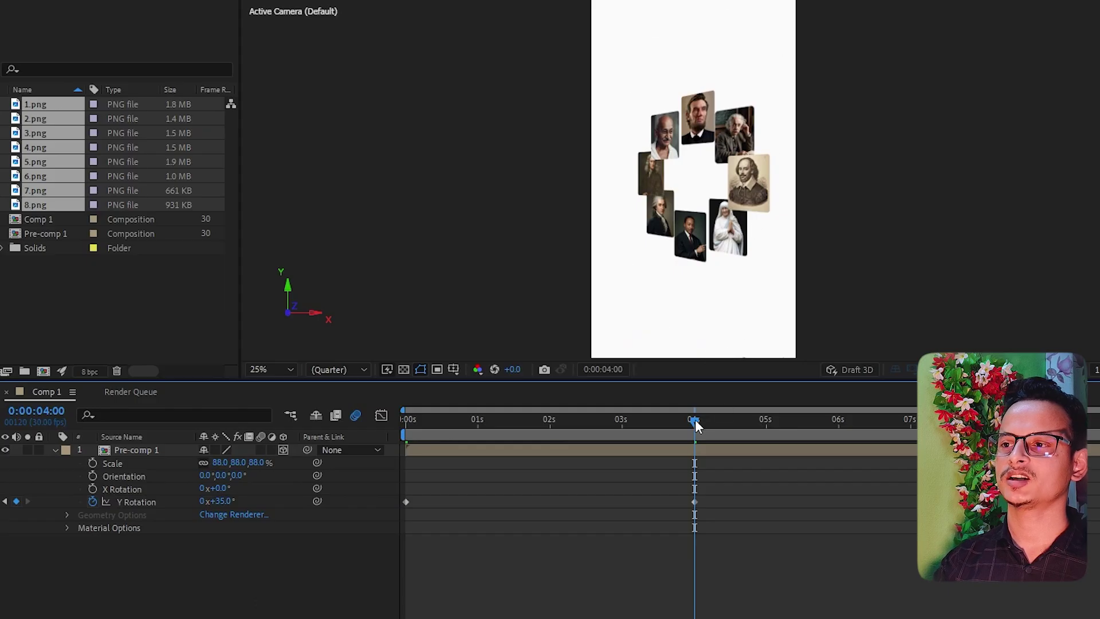
left_click_drag(696, 425, 389, 438)
key("space")
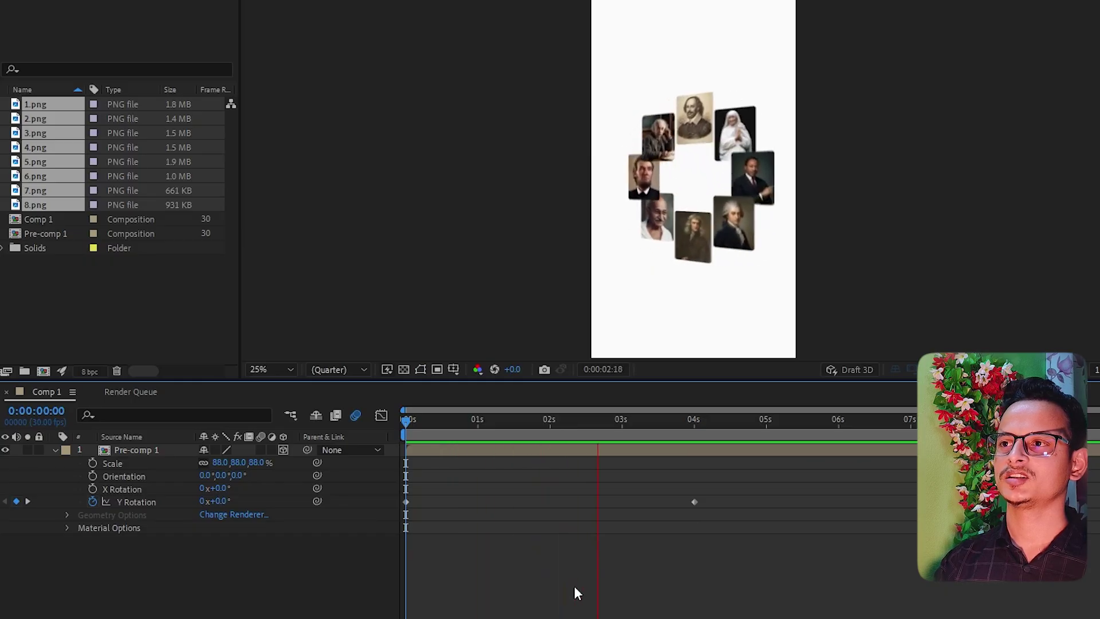
key("space")
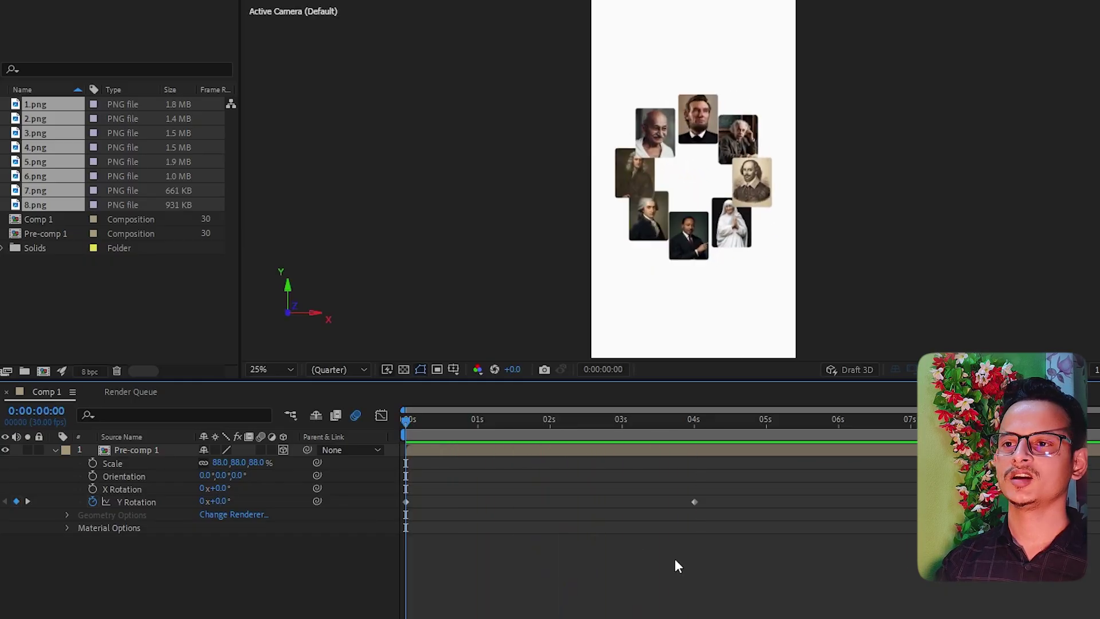
key("apostrophe")
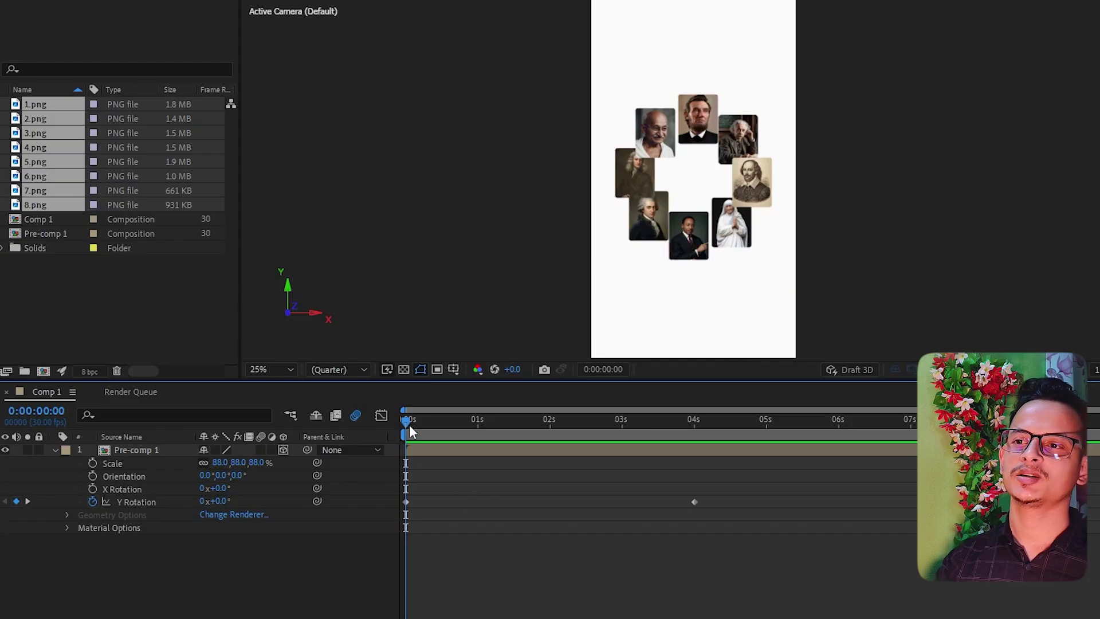
key("apostrophe")
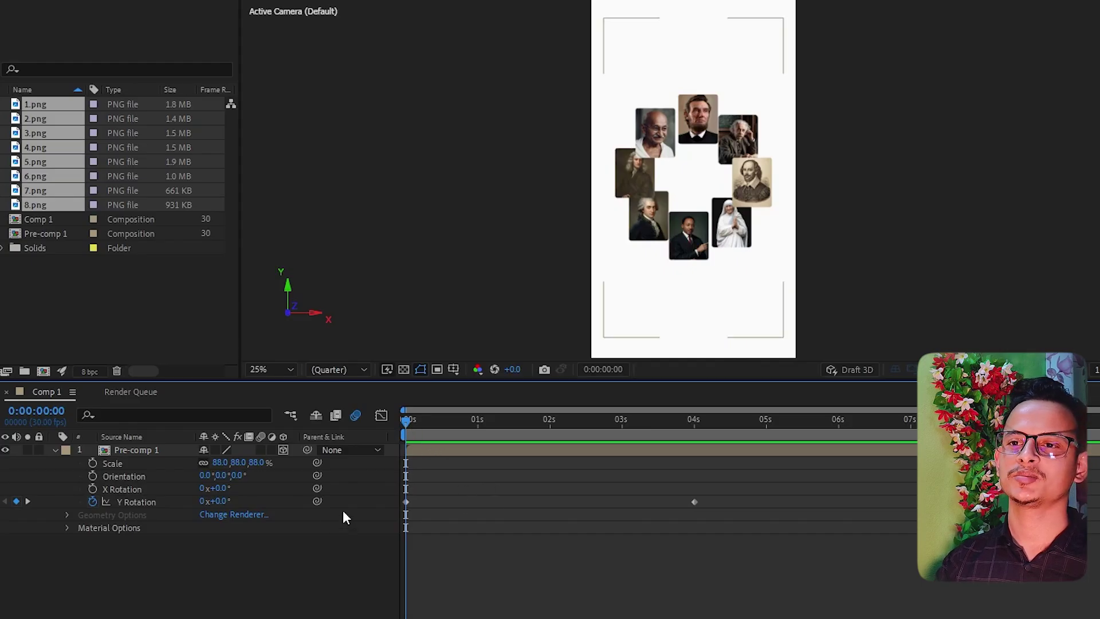
Step: Set the Y Rotation of Pre-comp 1 to 35° at the first keyframe and 0° at 0:00:04:00, and preview the tilt
left_click(223, 501)
key("apostrophe")
type("35")
key("apostrophe")
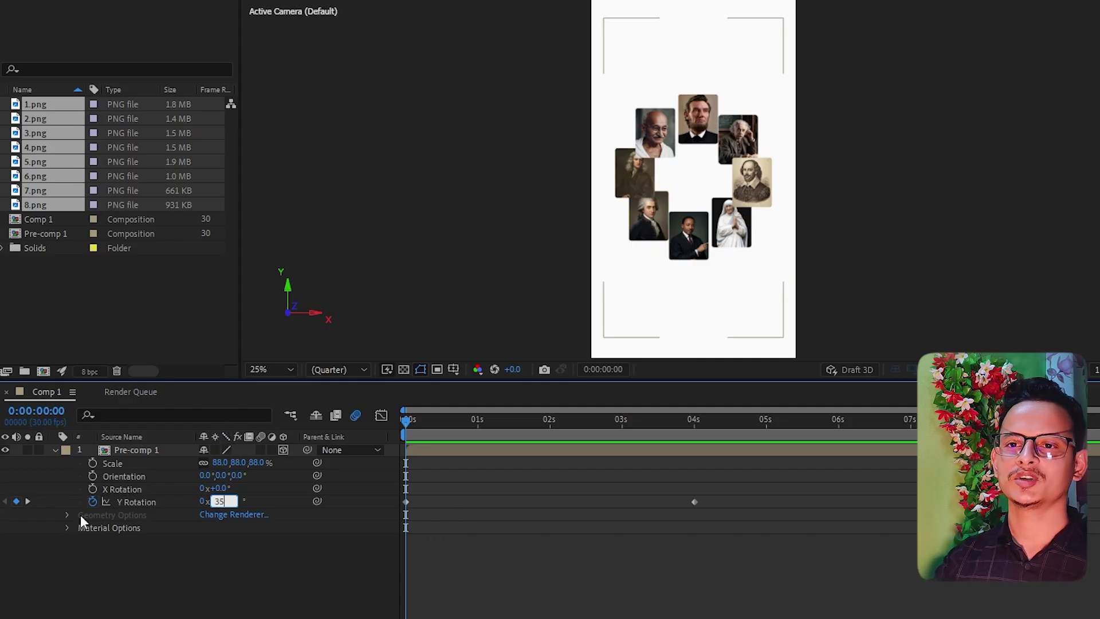
left_click(28, 501)
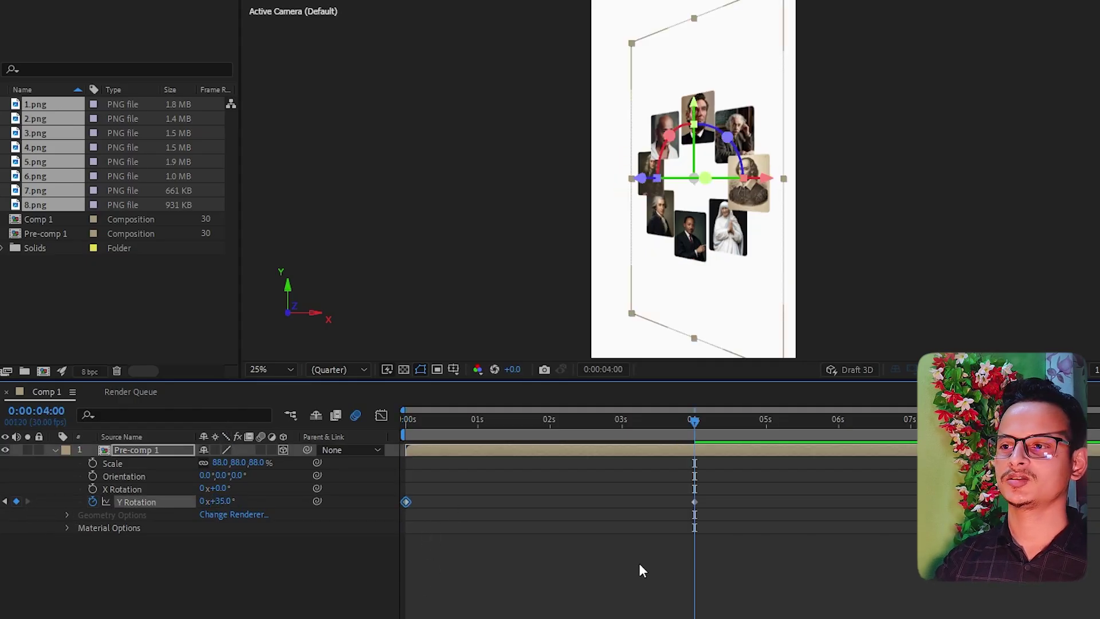
left_click(221, 501)
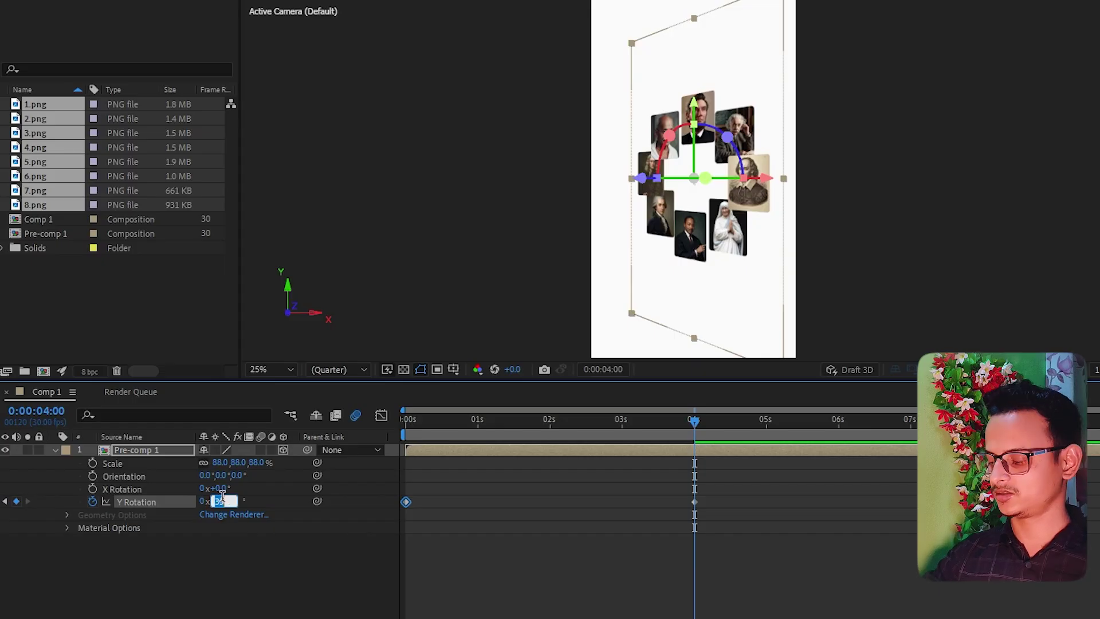
type("0")
left_click(292, 612)
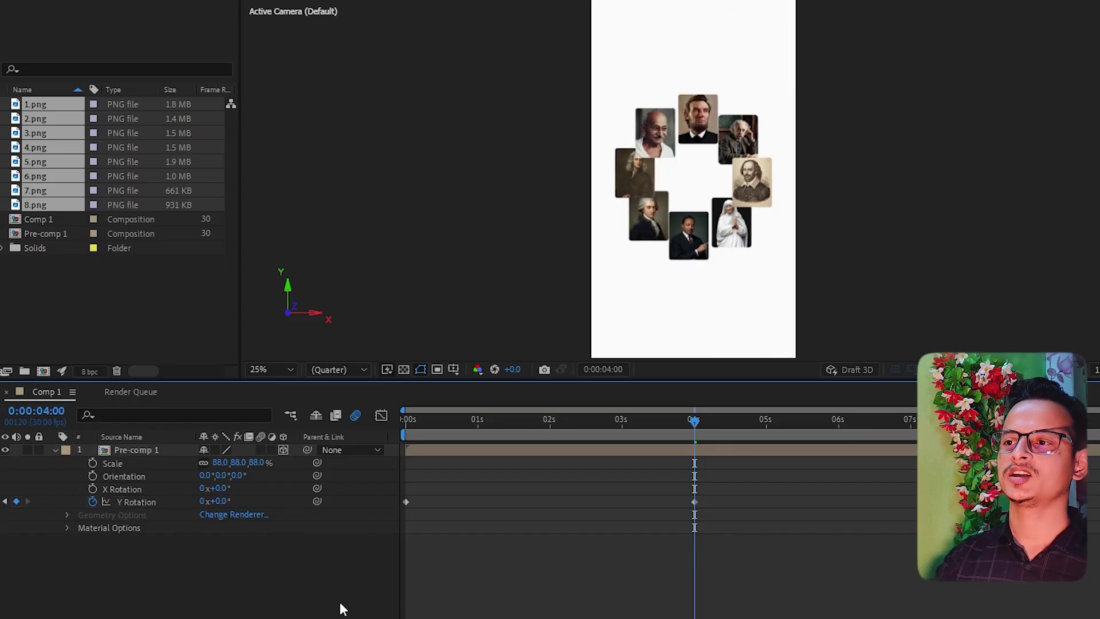
key("Home")
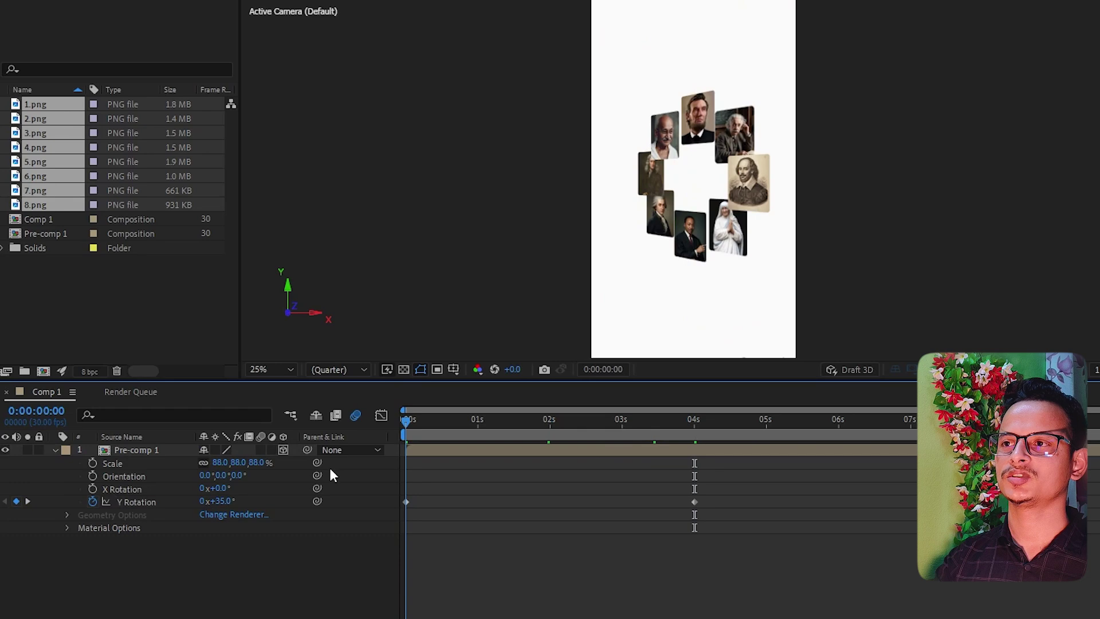
key("space")
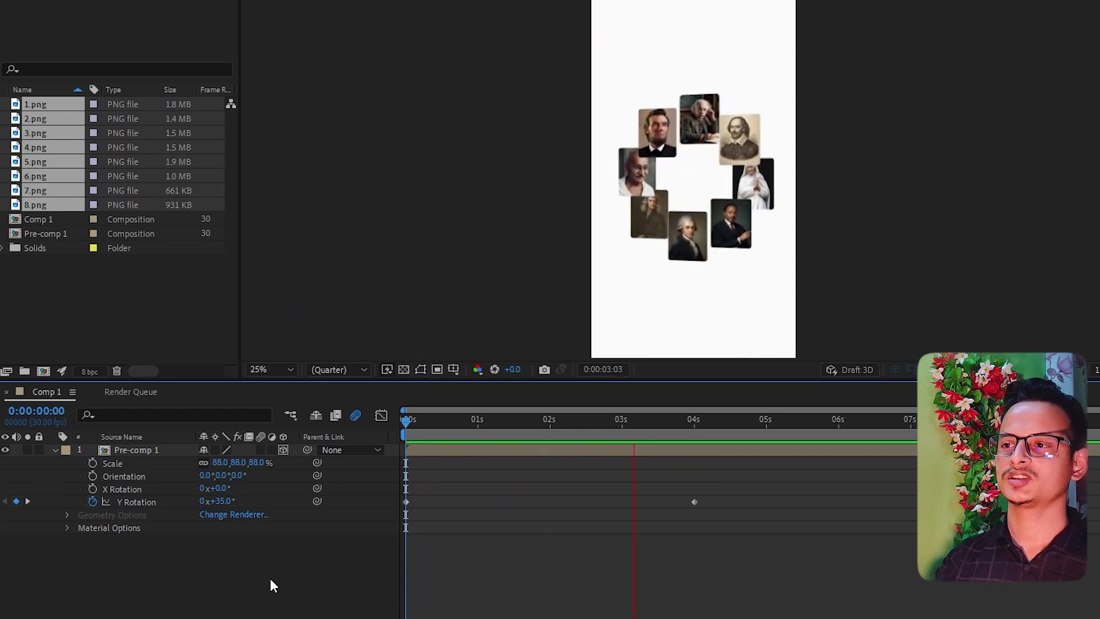
key("space")
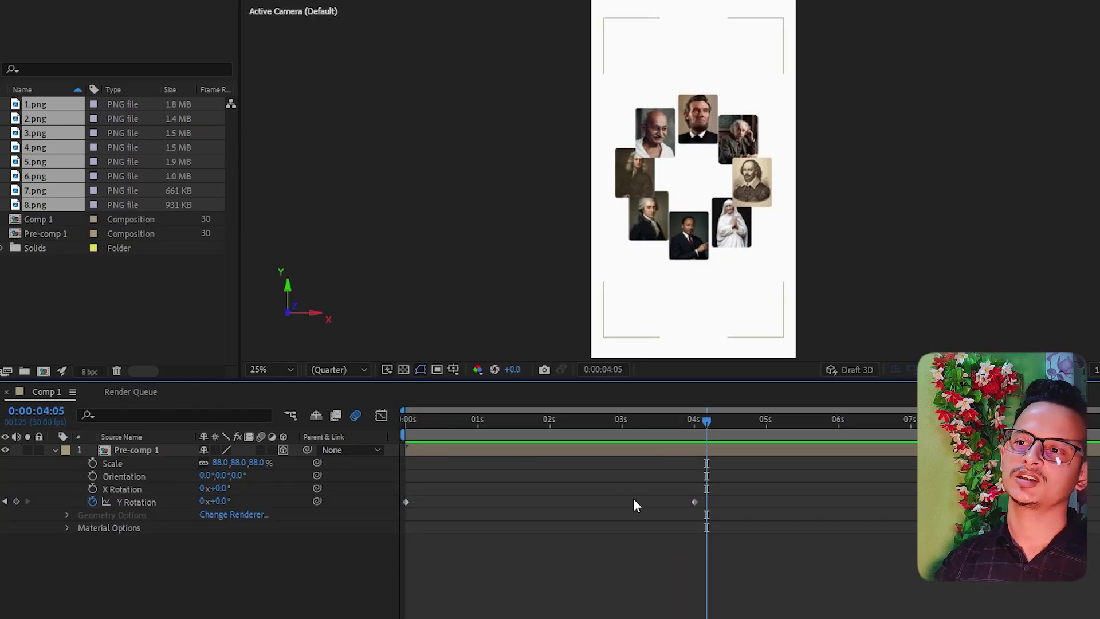